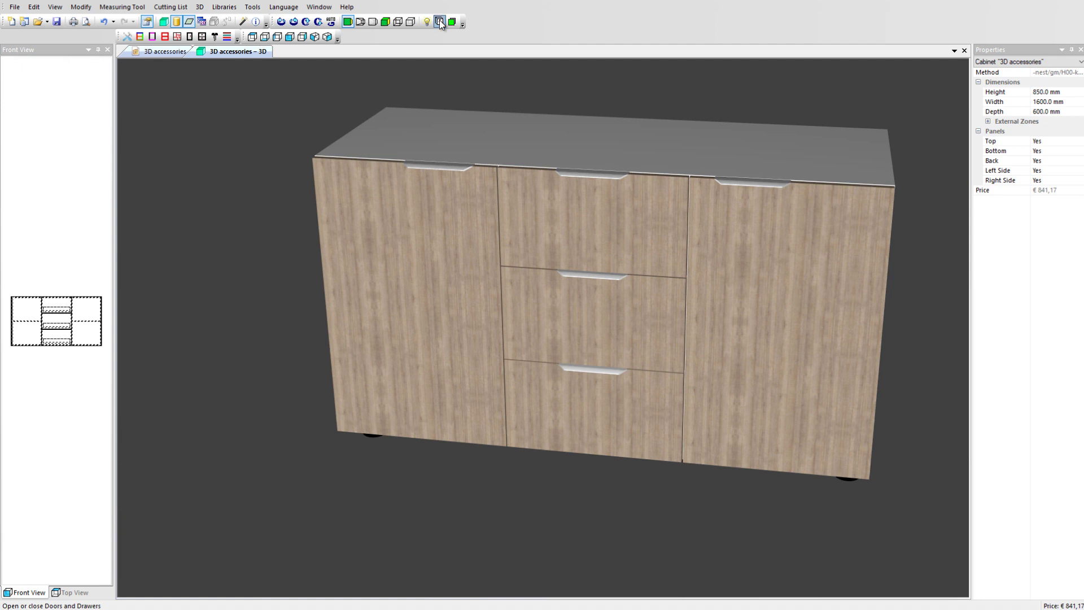
- Open the cabinet's doors and drawers, then hide the fronts to reveal the hinges and runners
{"action": "left_click", "coordinate": [440, 21]}
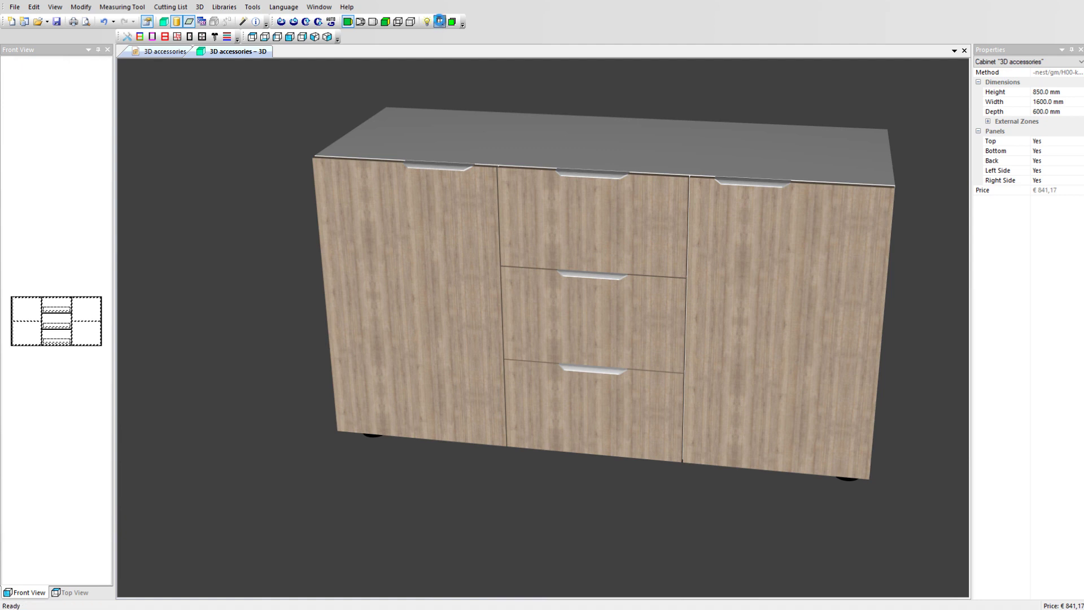
{"action": "left_click", "coordinate": [441, 22]}
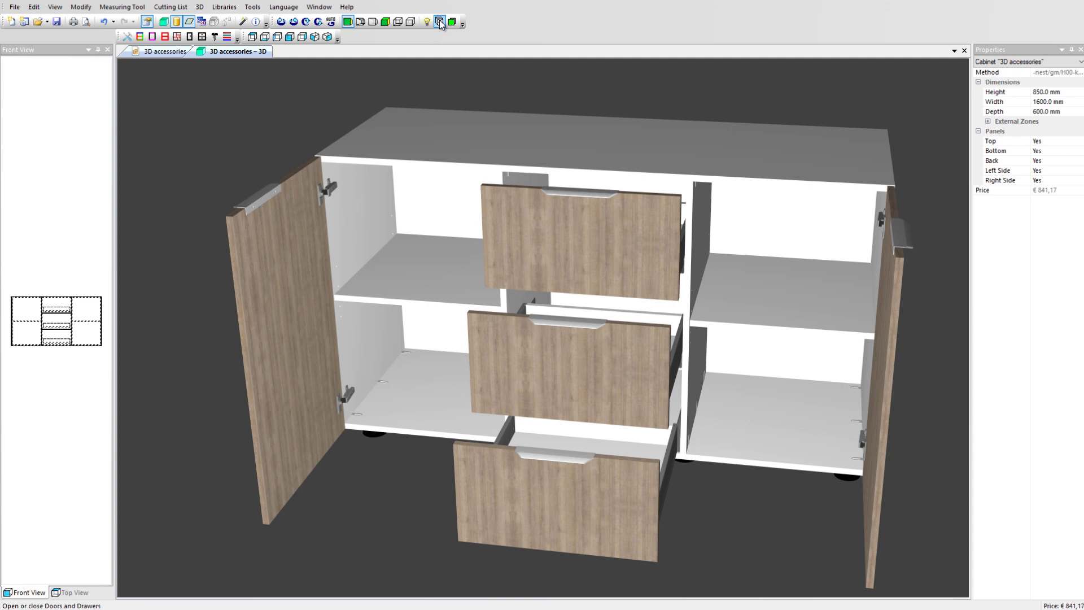
{"action": "left_click", "coordinate": [440, 23]}
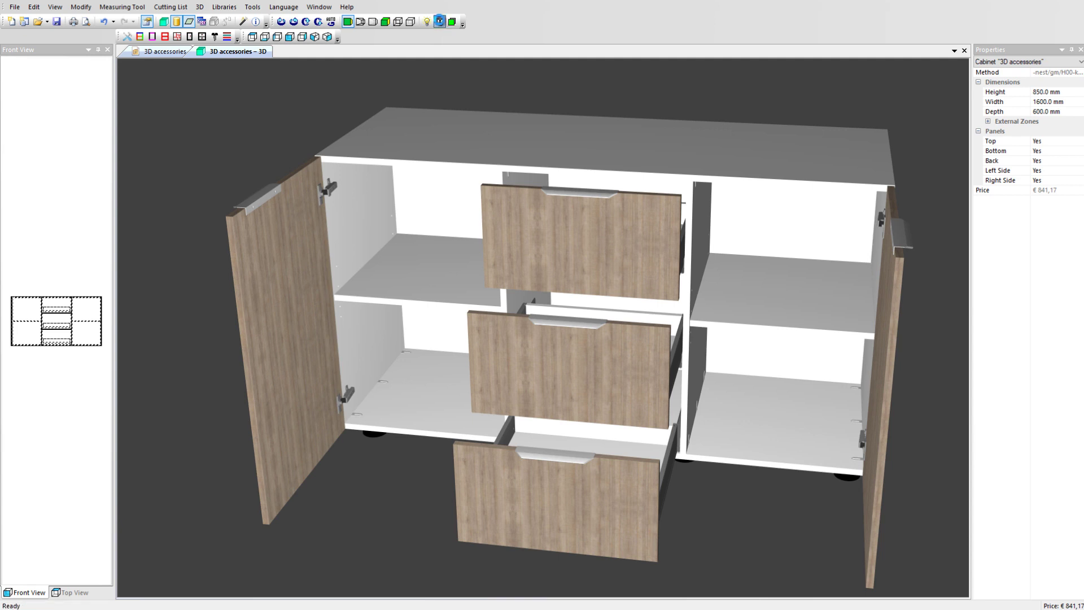
{"action": "left_click", "coordinate": [440, 23]}
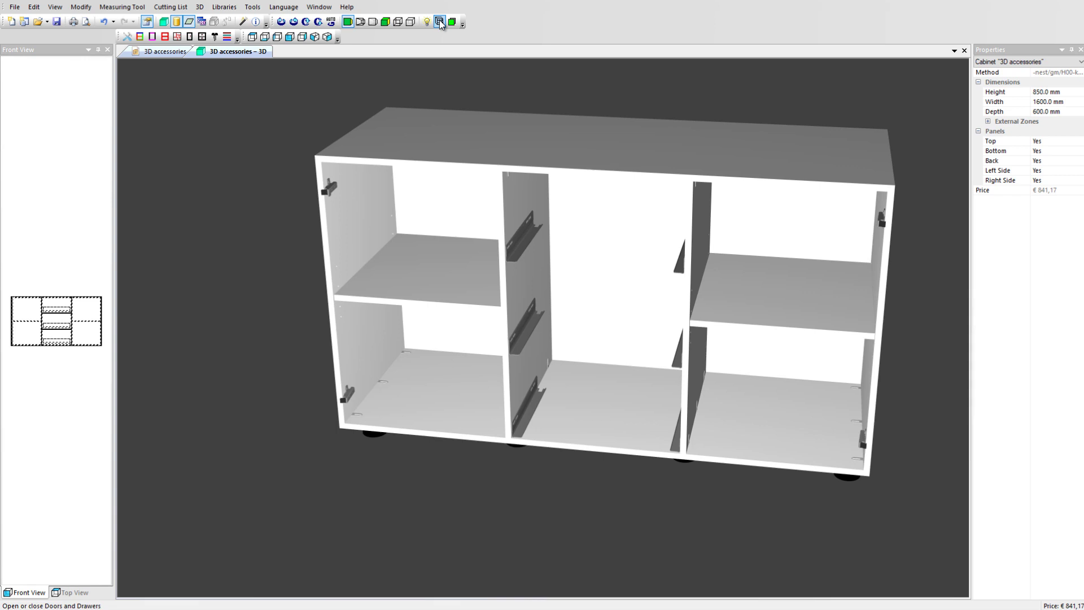
{"action": "left_click", "coordinate": [439, 22]}
- Create the box cabinet Cabinet3 using the z/3D-accessories method
{"action": "left_click", "coordinate": [440, 21]}
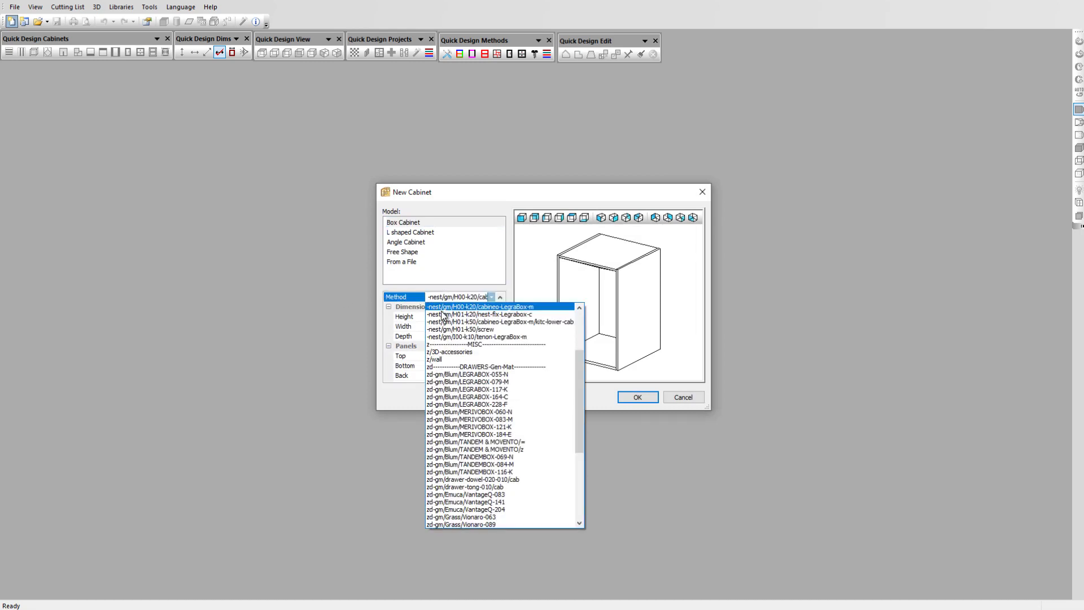
{"action": "left_click", "coordinate": [443, 353]}
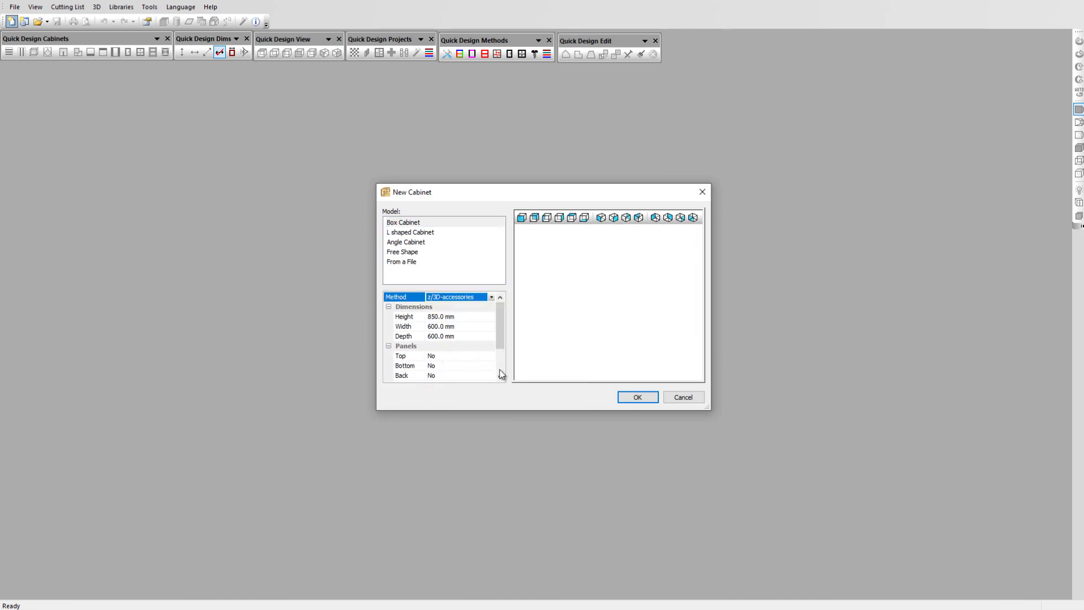
{"action": "left_click", "coordinate": [637, 398]}
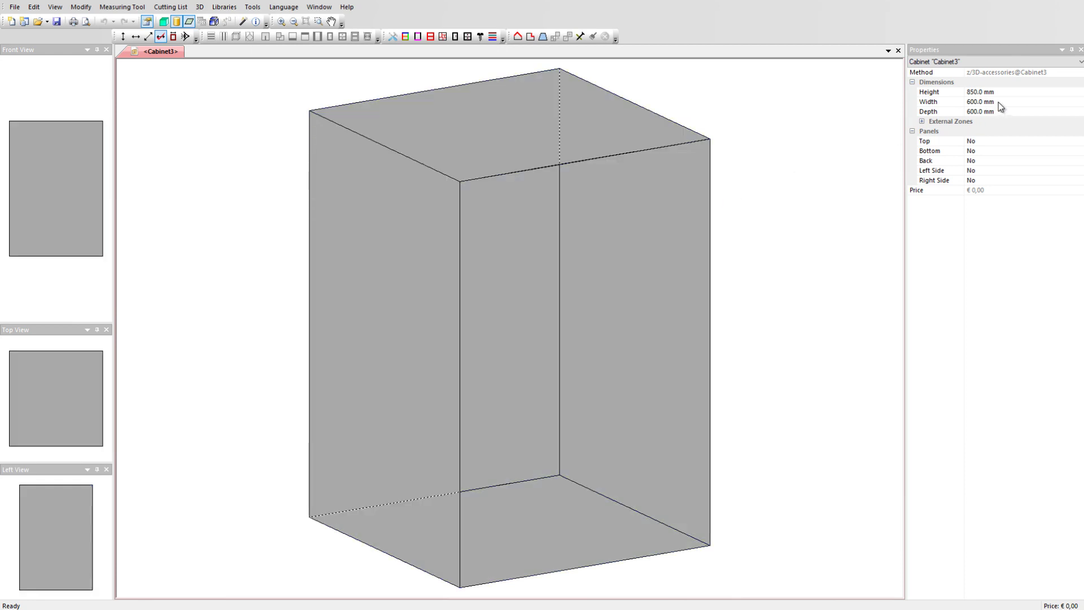
- Set the cabinet height to 200 mm and the width to 20 mm
{"action": "left_click", "coordinate": [1011, 91]}
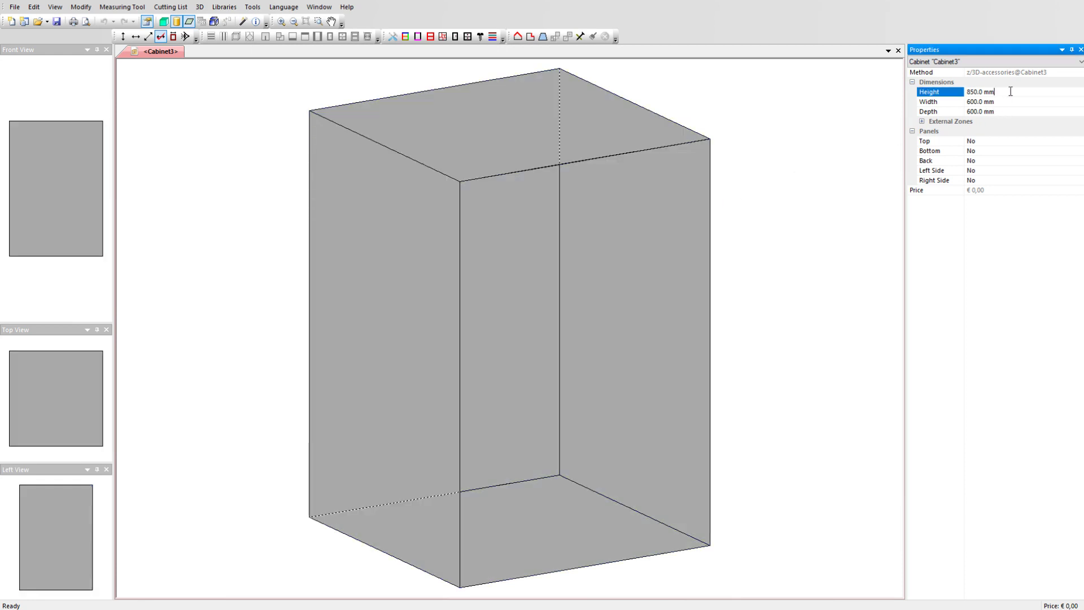
{"action": "left_click_drag", "start_coordinate": [995, 91], "coordinate": [966, 92]}
{"action": "type", "text": "200"}
{"action": "key", "text": "Tab"}
{"action": "type", "text": "20"}
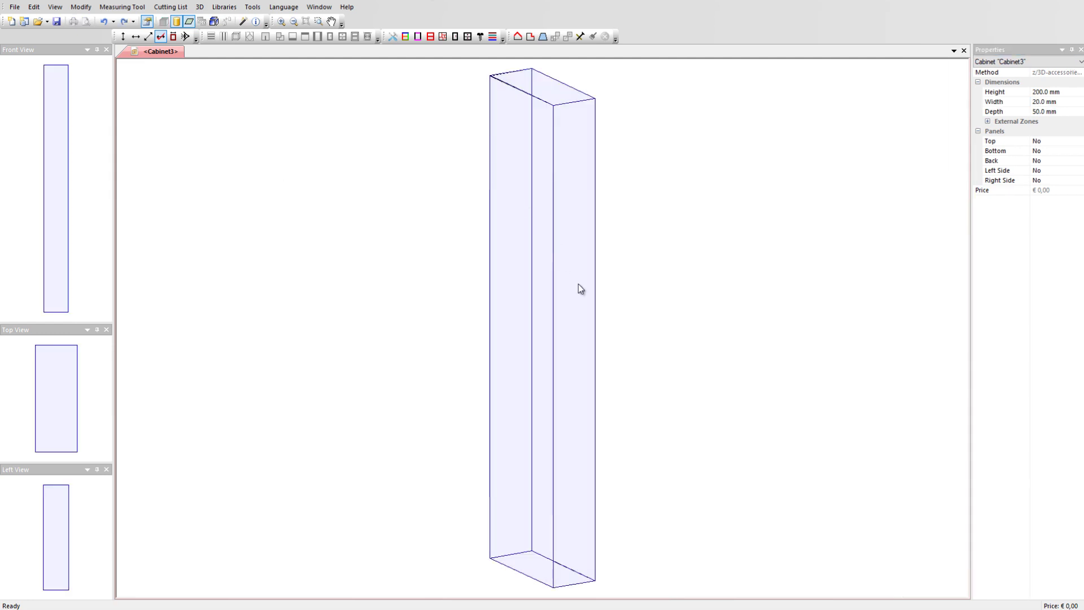
- Add two fixed double-backs, at 30 mm and 0 mm from the back
{"action": "right_click", "coordinate": [578, 283]}
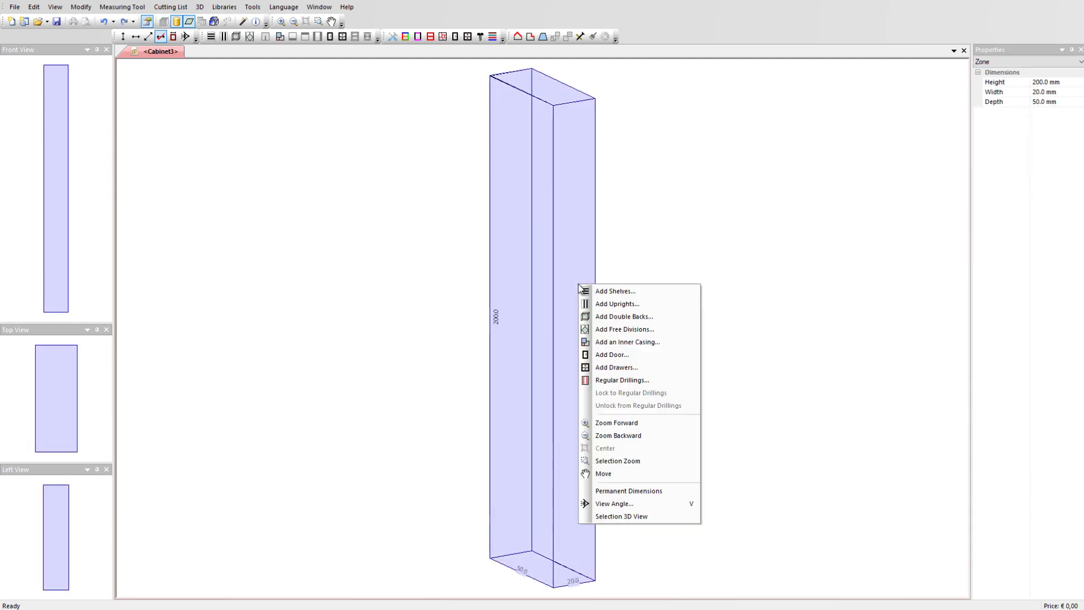
{"action": "left_click", "coordinate": [602, 317]}
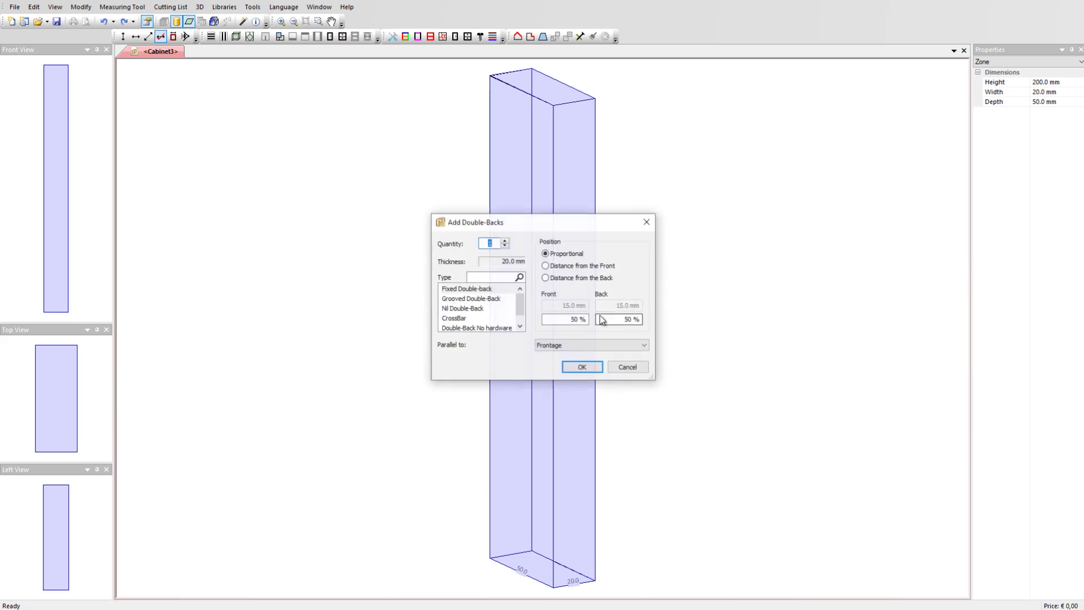
{"action": "left_click", "coordinate": [546, 277]}
{"action": "type", "text": "30"}
{"action": "key", "text": "Return"}
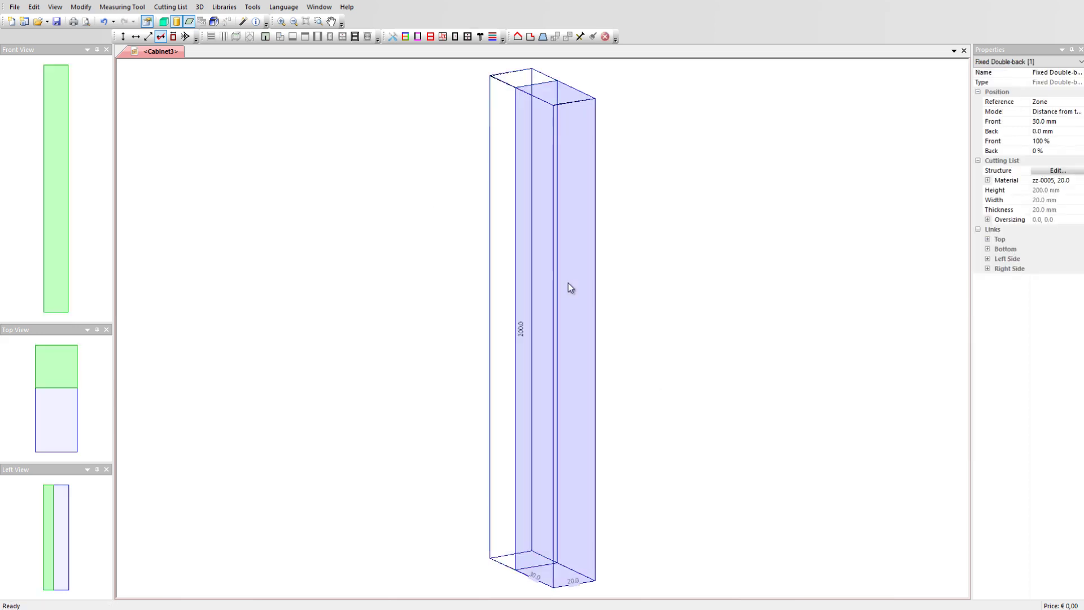
{"action": "right_click", "coordinate": [569, 285]}
{"action": "left_click", "coordinate": [593, 315]}
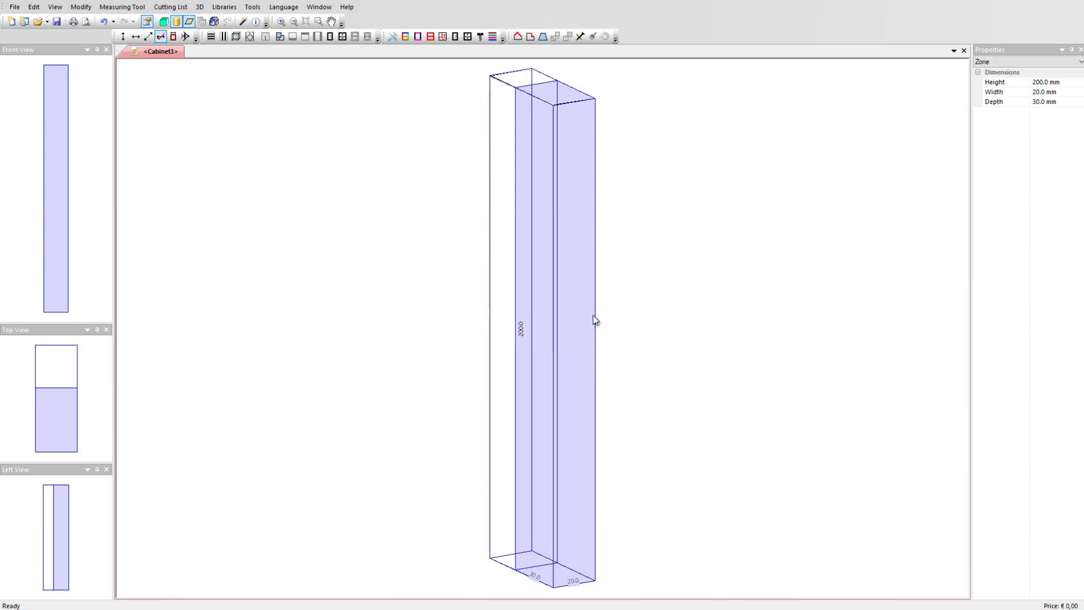
{"action": "left_click", "coordinate": [557, 280]}
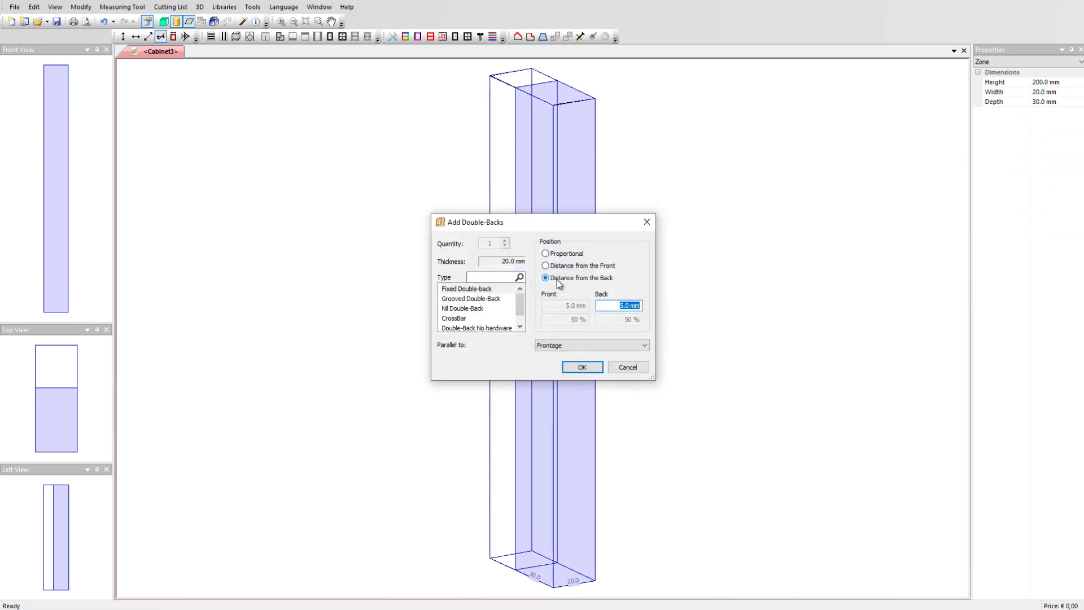
{"action": "type", "text": "0"}
{"action": "key", "text": "Return"}
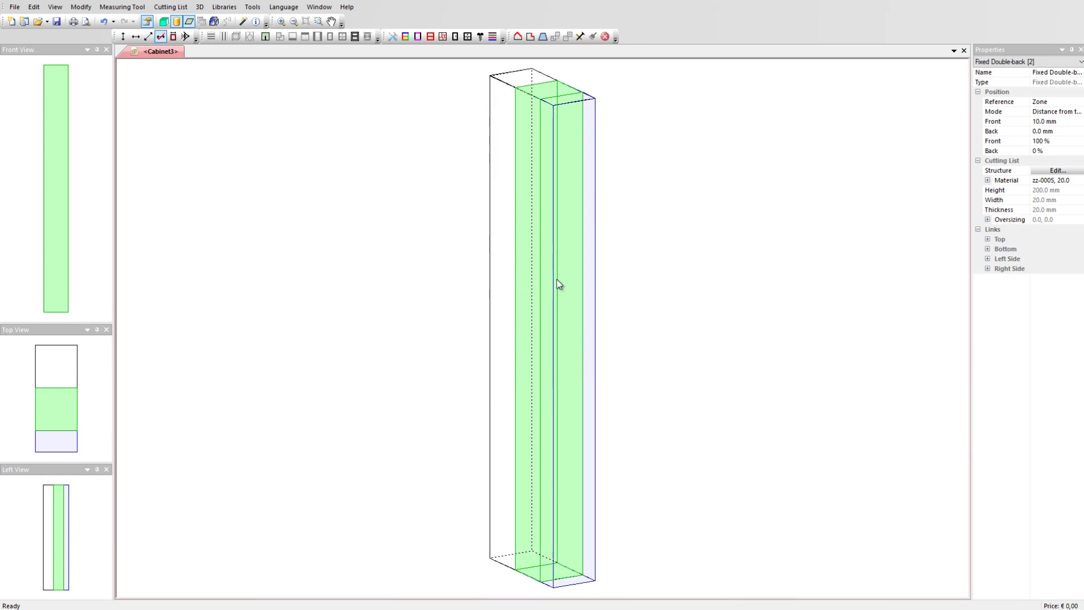
- Show Cabinet3's 3D view in a vertical tab group beside the 2D view, angled
{"action": "left_click", "coordinate": [164, 21]}
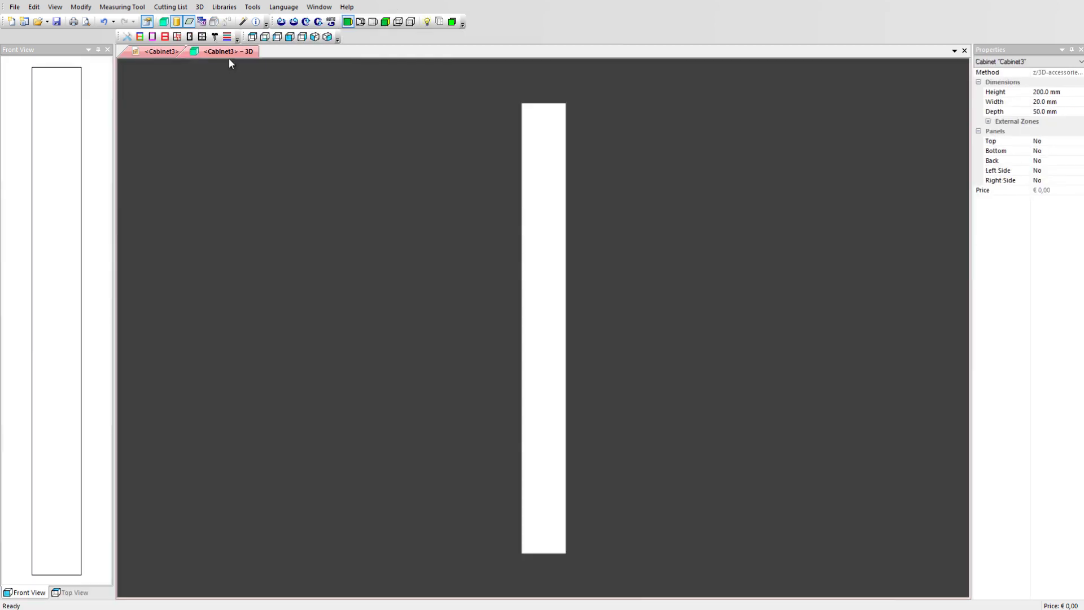
{"action": "right_click", "coordinate": [229, 52]}
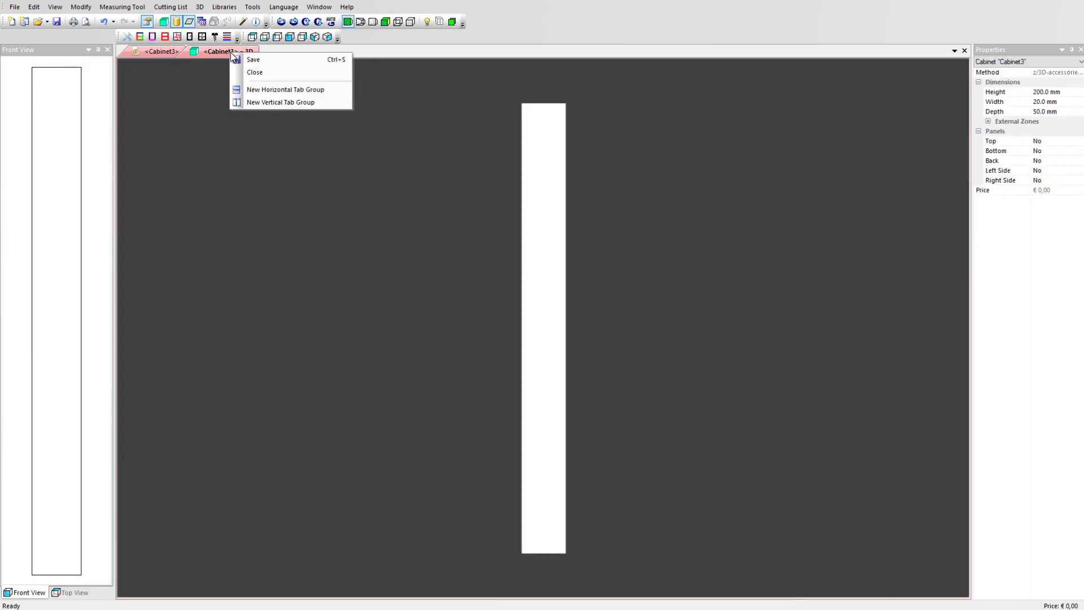
{"action": "left_click", "coordinate": [256, 102]}
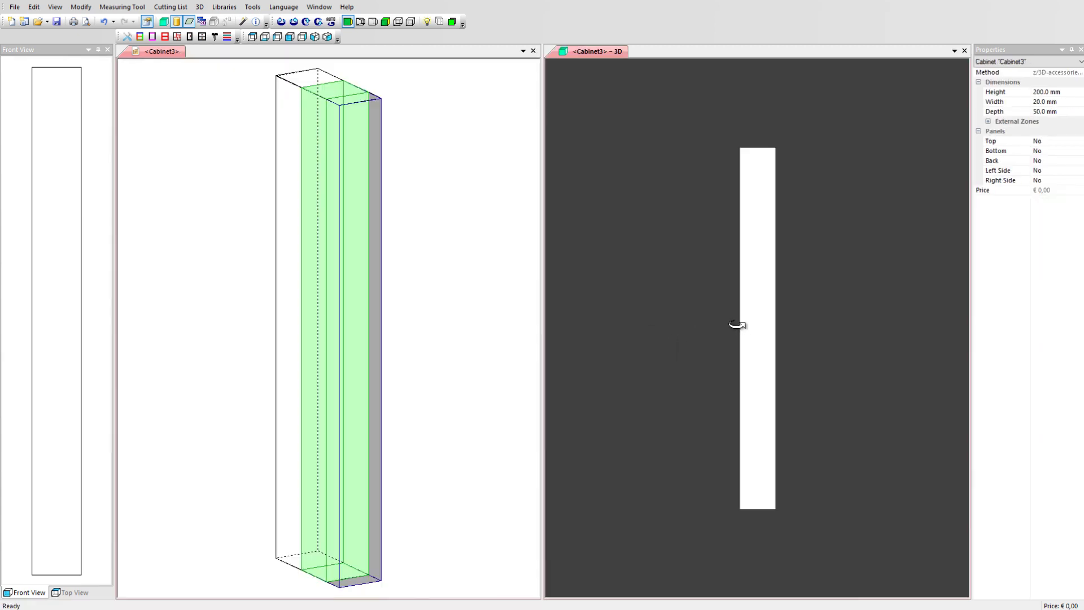
{"action": "left_click_drag", "start_coordinate": [737, 325], "coordinate": [1016, 344]}
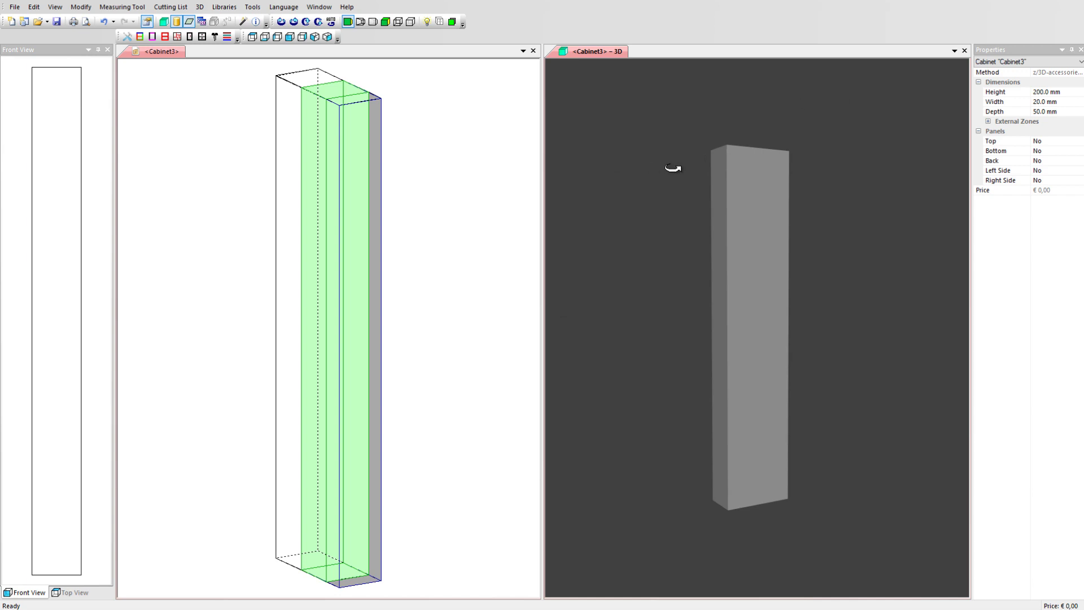
{"action": "left_click", "coordinate": [1049, 180]}
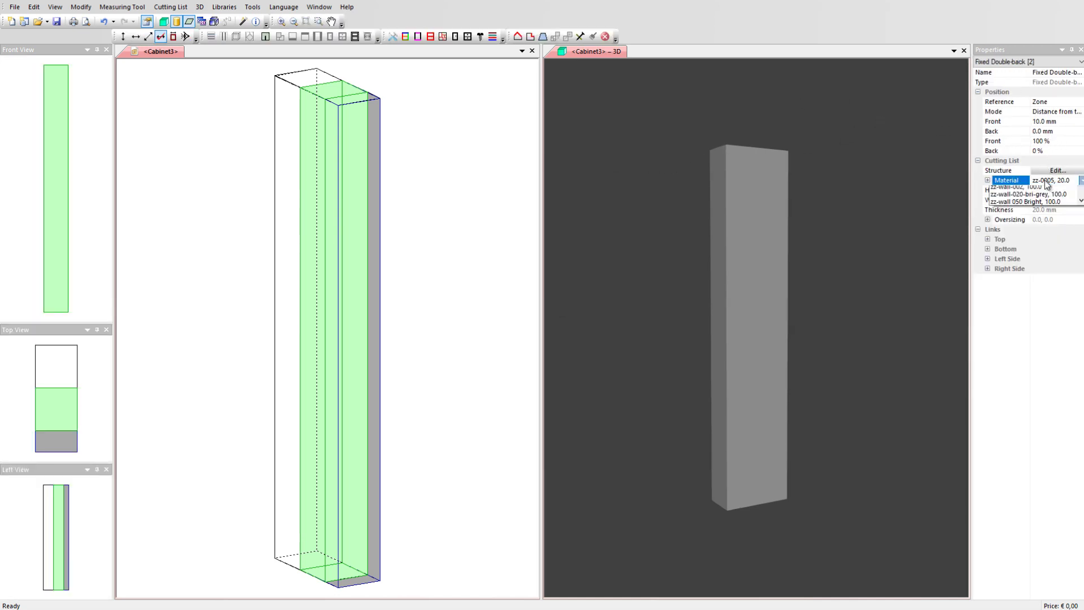
- Make the rear double-back zz-0006, 10.0 and surface-split the front one with 160 mm slack
{"action": "left_click", "coordinate": [1042, 197]}
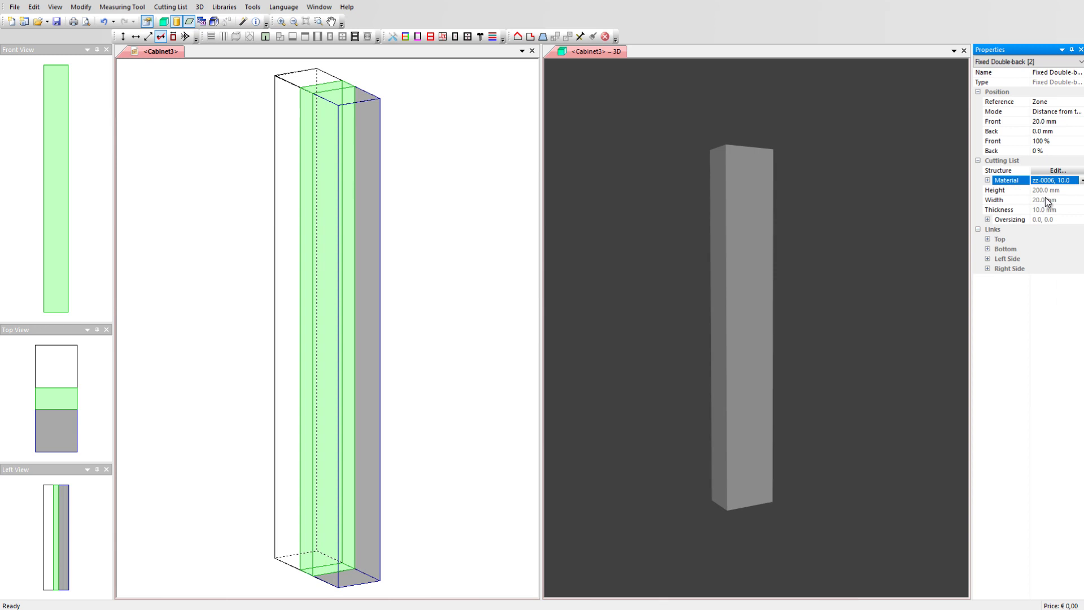
{"action": "left_click", "coordinate": [287, 143]}
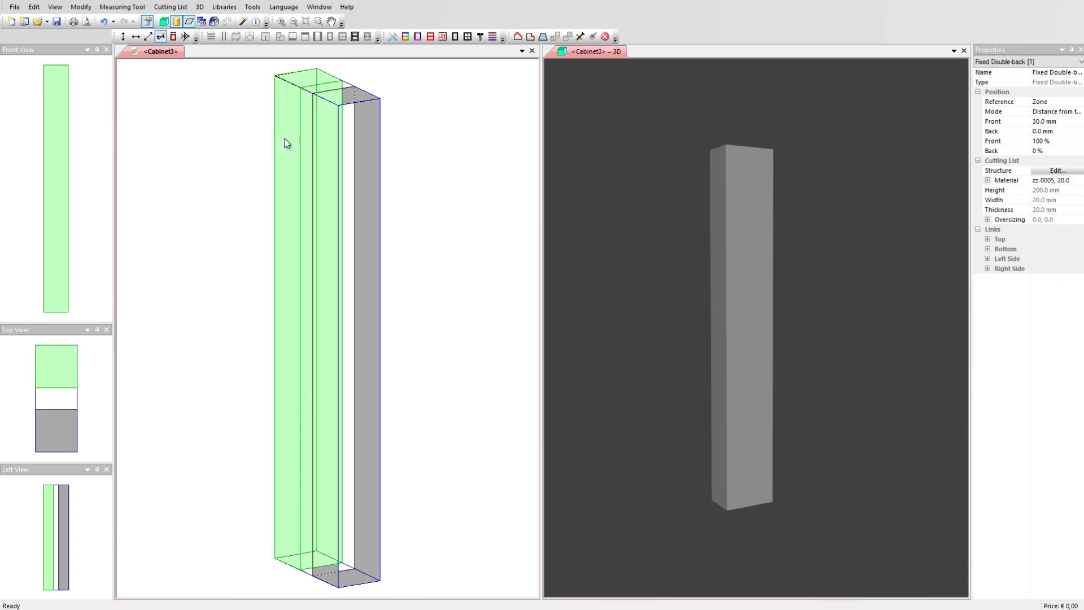
{"action": "left_click", "coordinate": [1045, 175]}
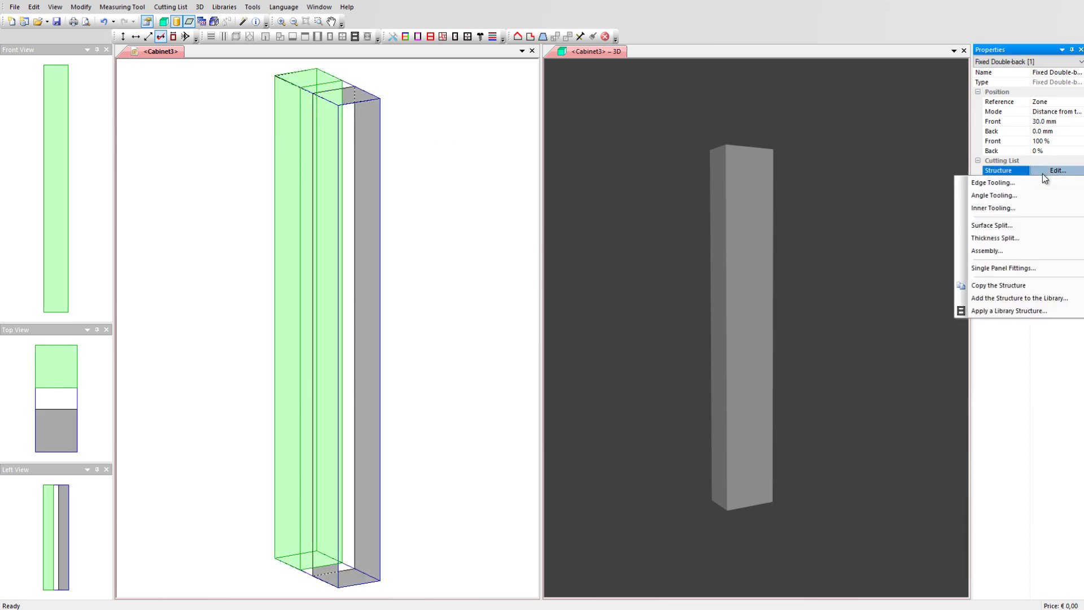
{"action": "left_click", "coordinate": [1013, 228]}
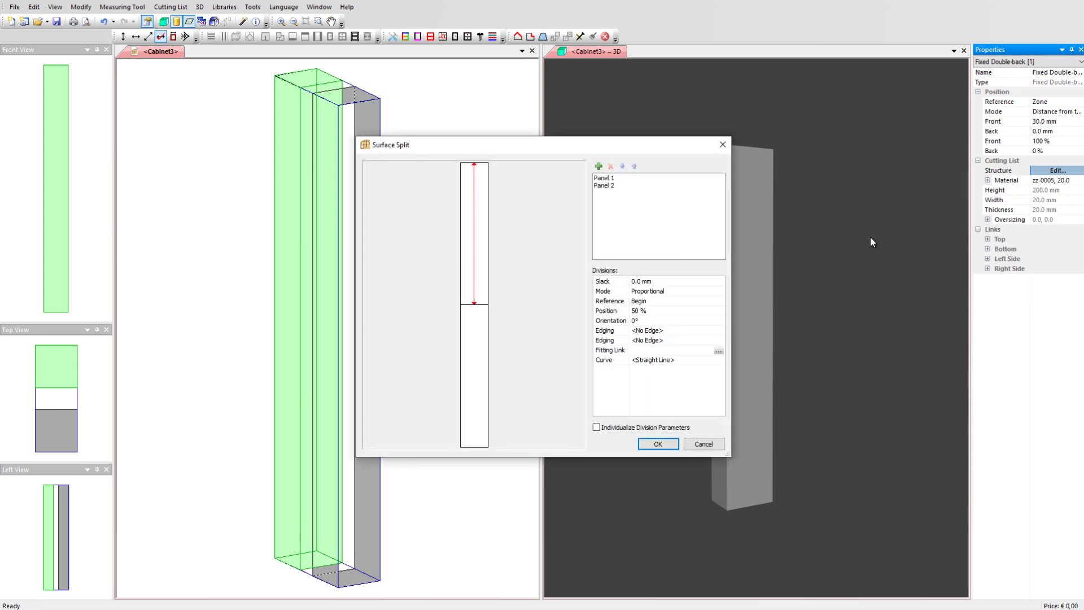
{"action": "left_click", "coordinate": [658, 282]}
{"action": "type", "text": "160"}
{"action": "key", "text": "Return"}
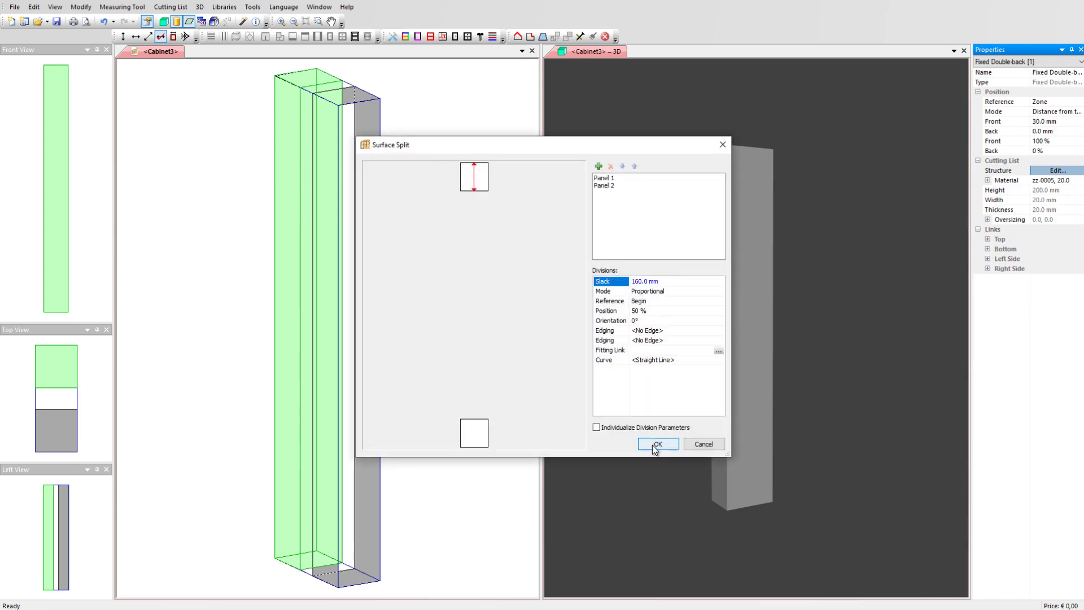
{"action": "left_click", "coordinate": [657, 444]}
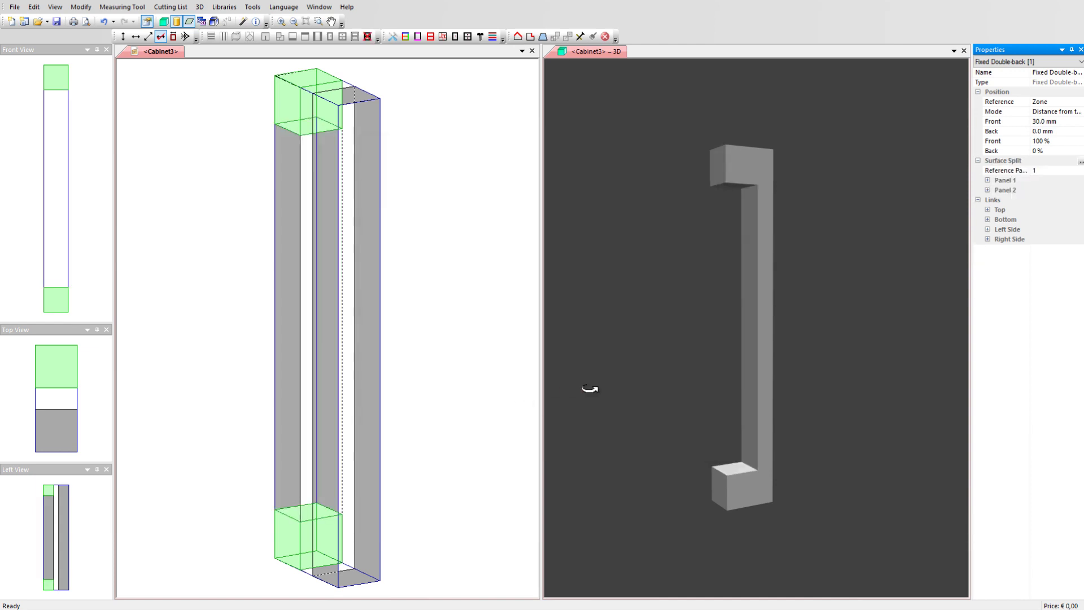
{"action": "left_click_drag", "start_coordinate": [760, 393], "coordinate": [787, 395]}
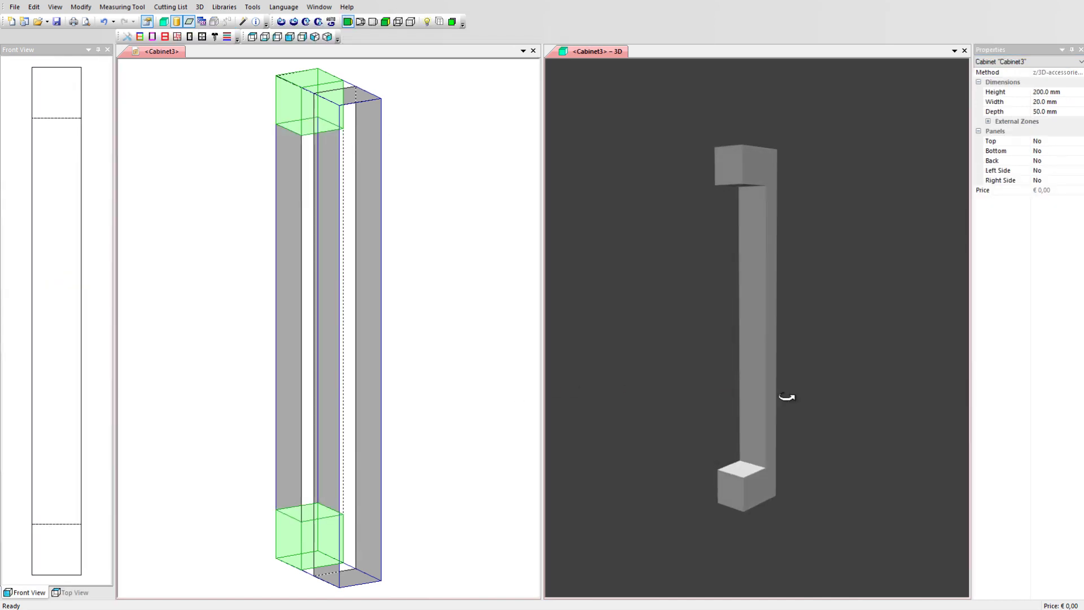
{"action": "left_click", "coordinate": [432, 273]}
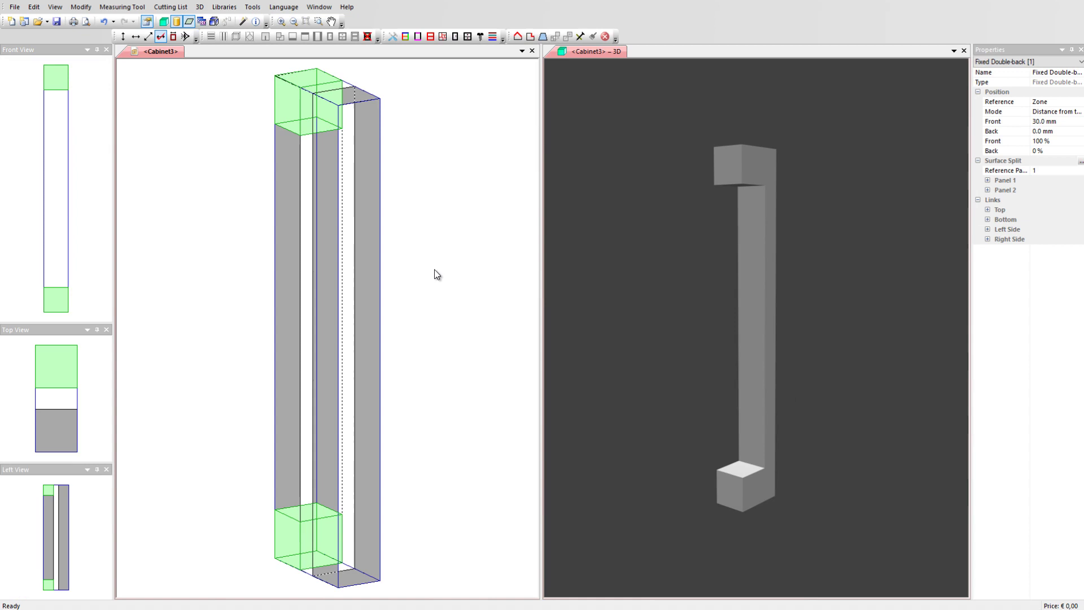
- Change Cabinet3's depth to 30 mm
{"action": "left_click", "coordinate": [467, 180]}
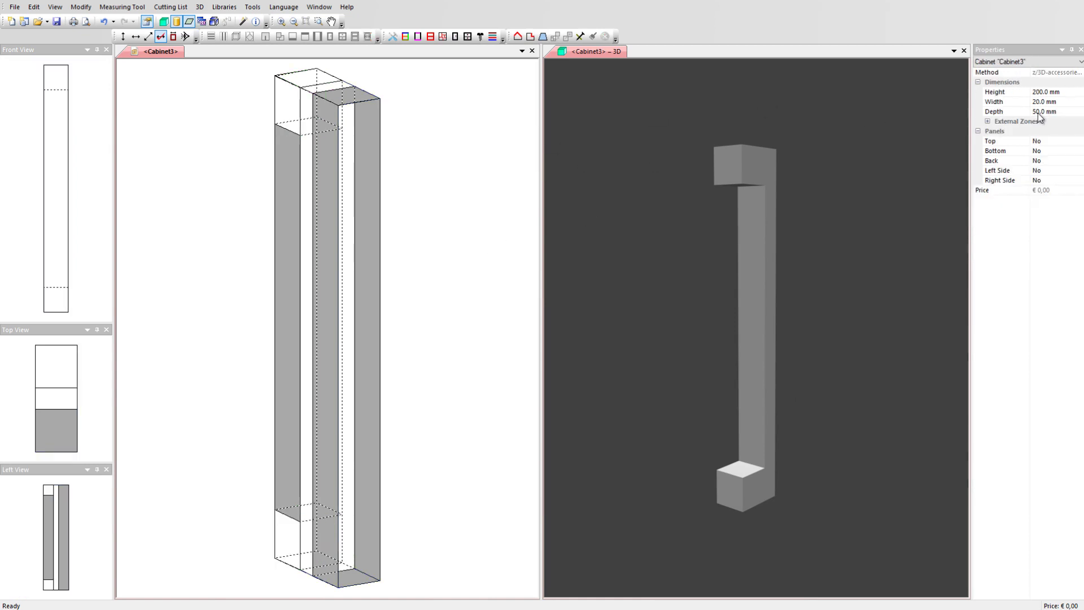
{"action": "left_click", "coordinate": [1016, 111]}
{"action": "type", "text": "30"}
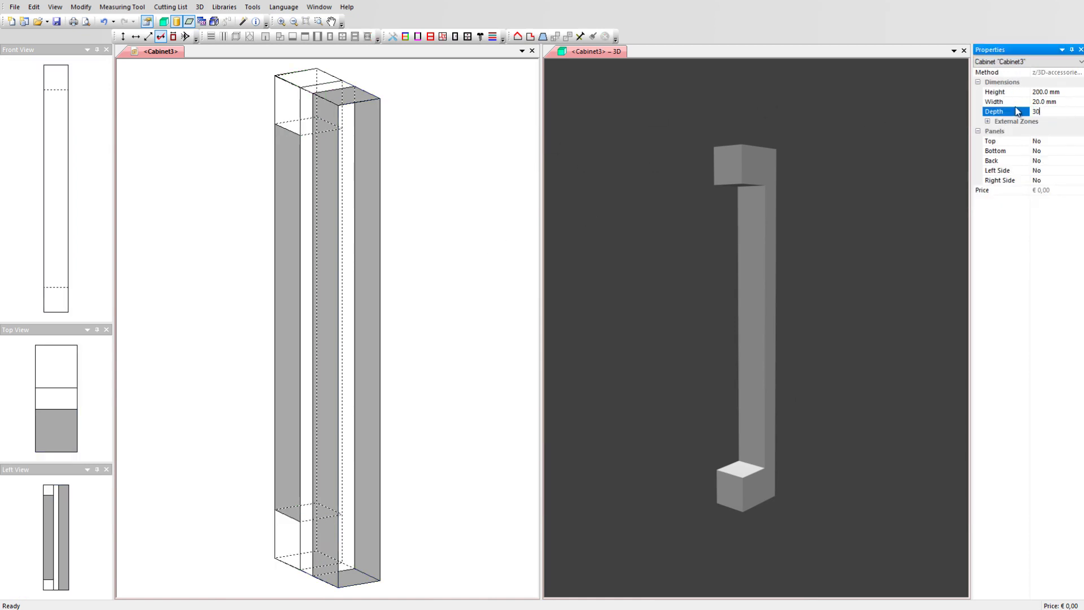
{"action": "key", "text": "Return"}
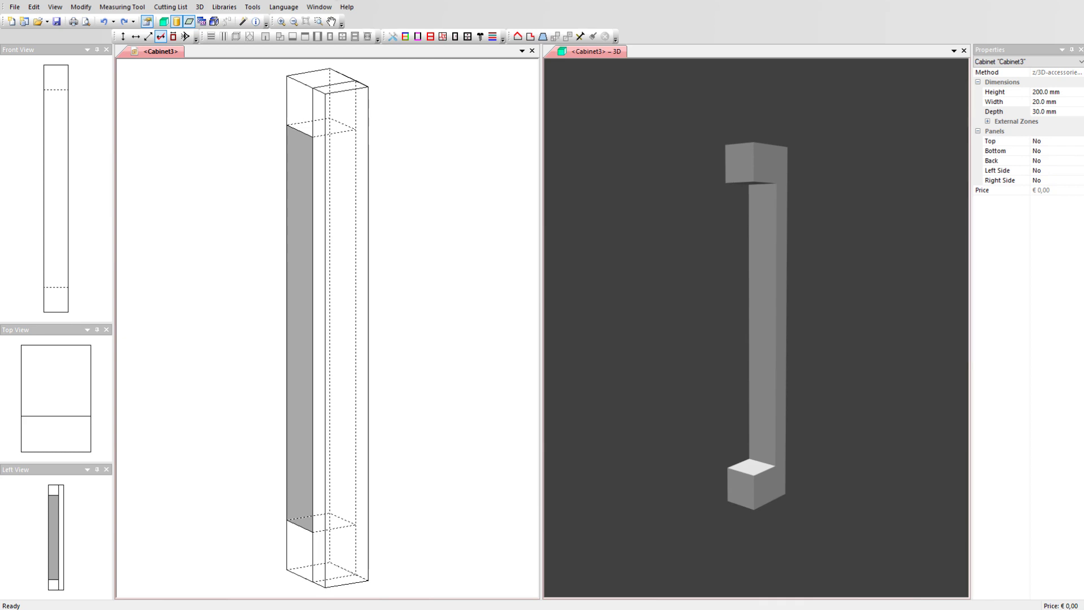
- Add a 3 mm inner tooling hole of fixed depth drilled from the back face
{"action": "left_click", "coordinate": [357, 101]}
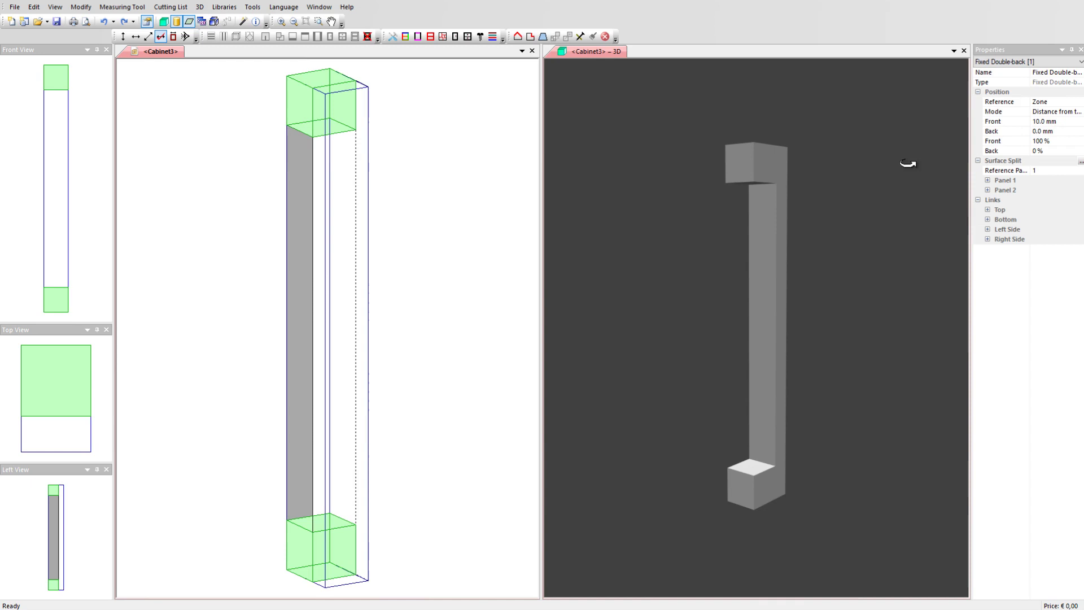
{"action": "left_click", "coordinate": [1079, 161]}
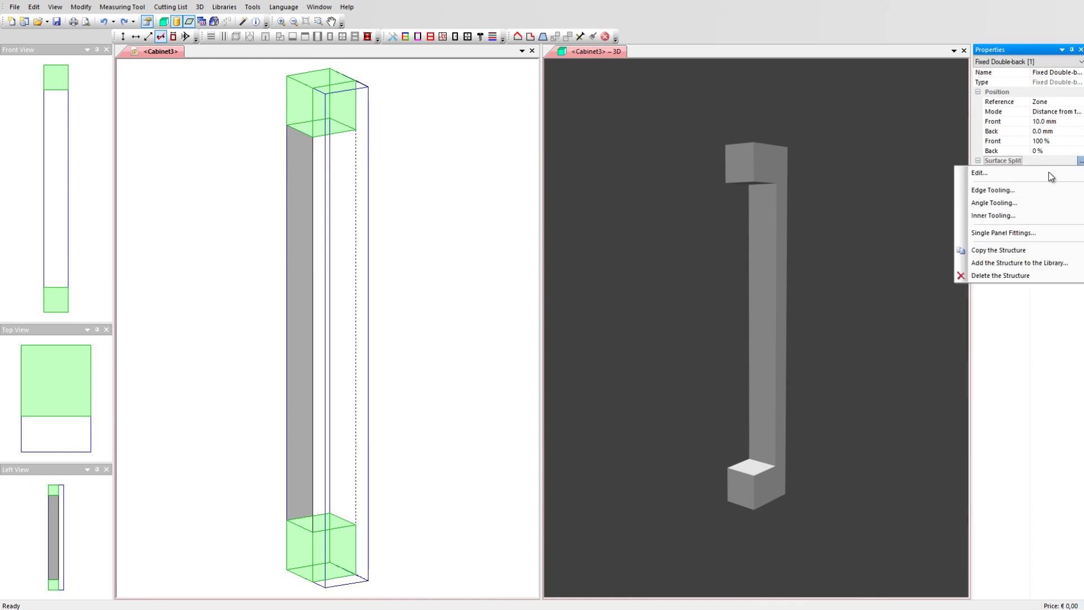
{"action": "left_click", "coordinate": [999, 216]}
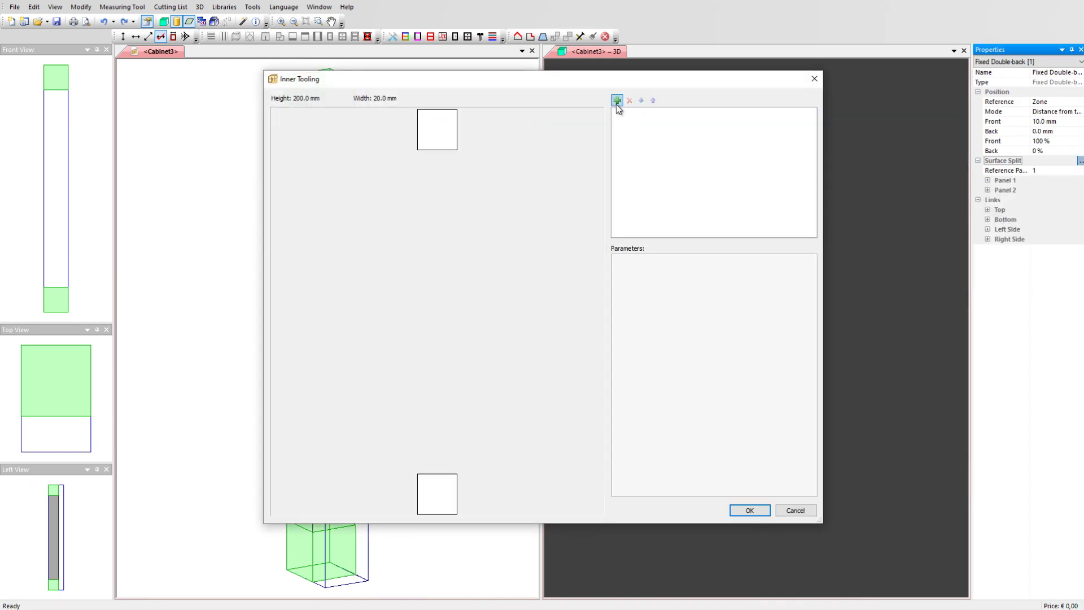
{"action": "left_click", "coordinate": [616, 102]}
{"action": "left_click", "coordinate": [707, 290]}
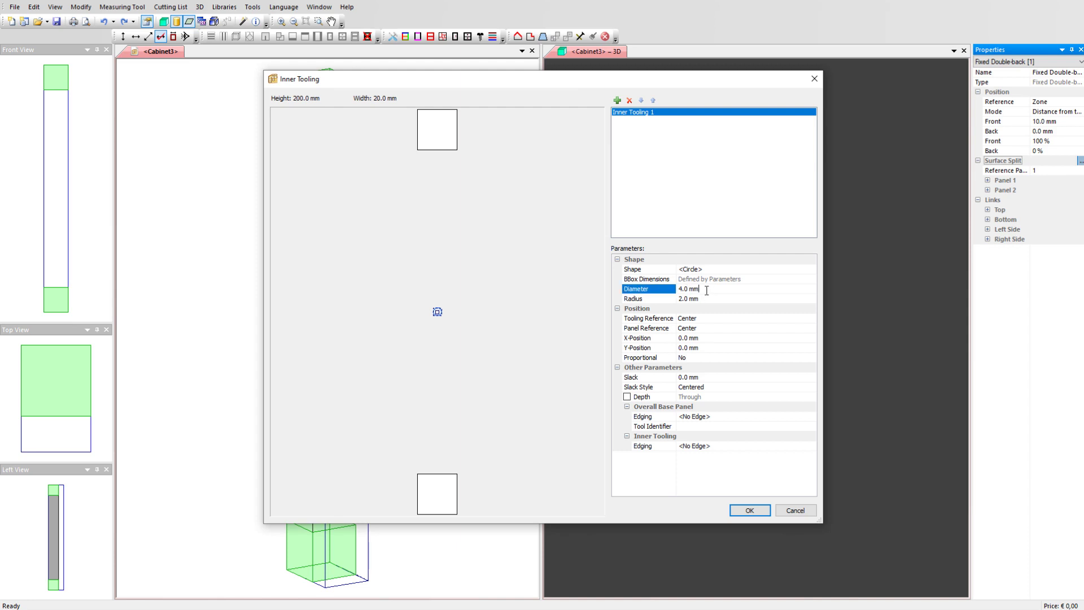
{"action": "key", "text": "ctrl+a"}
{"action": "type", "text": "3"}
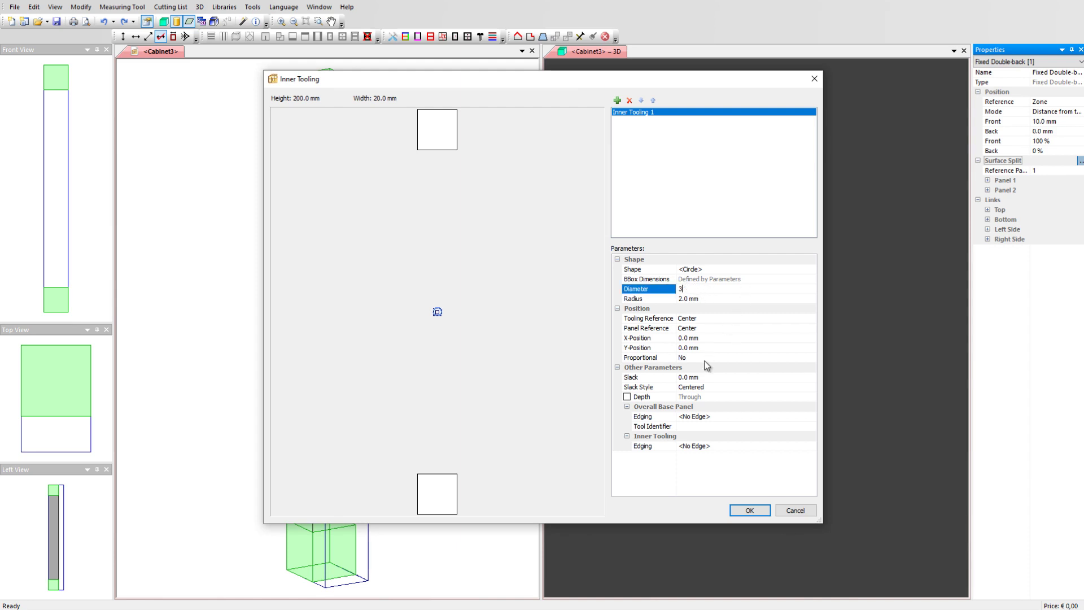
{"action": "left_click", "coordinate": [626, 397]}
{"action": "left_click", "coordinate": [672, 397]}
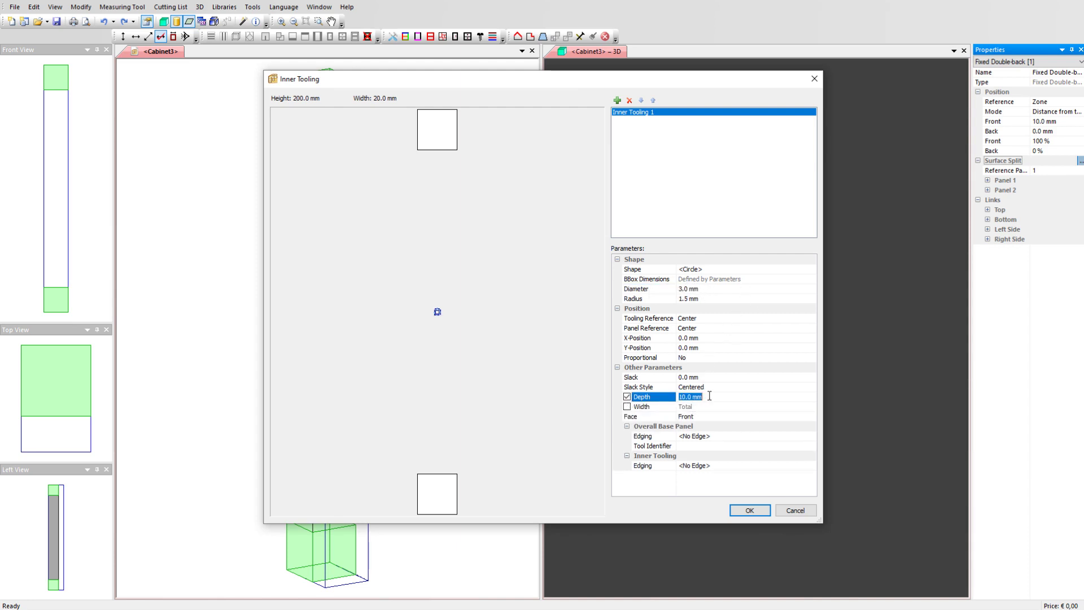
{"action": "left_click", "coordinate": [706, 418]}
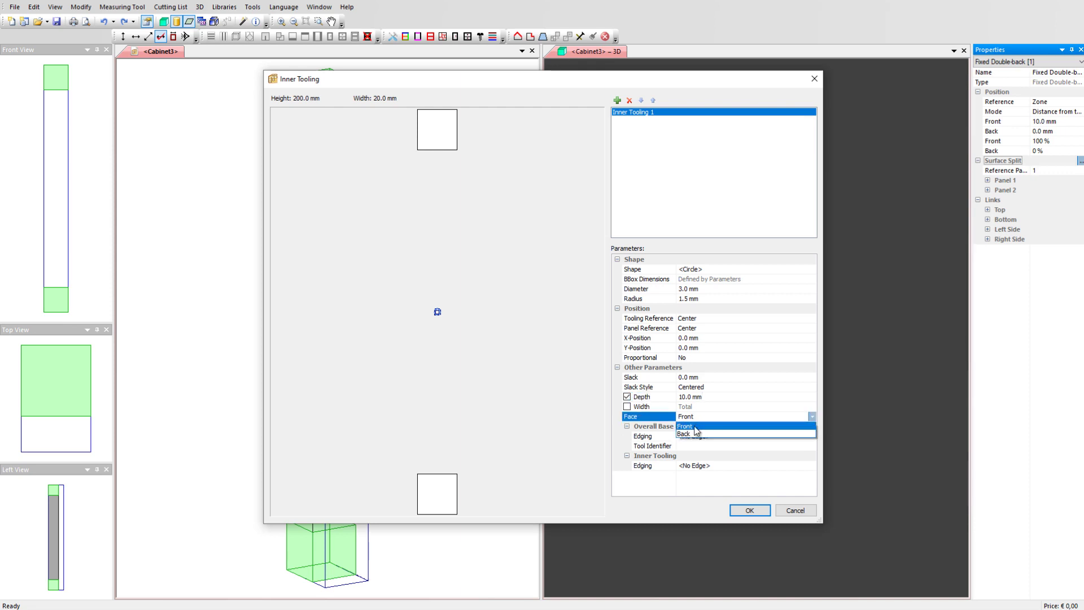
{"action": "left_click", "coordinate": [700, 435]}
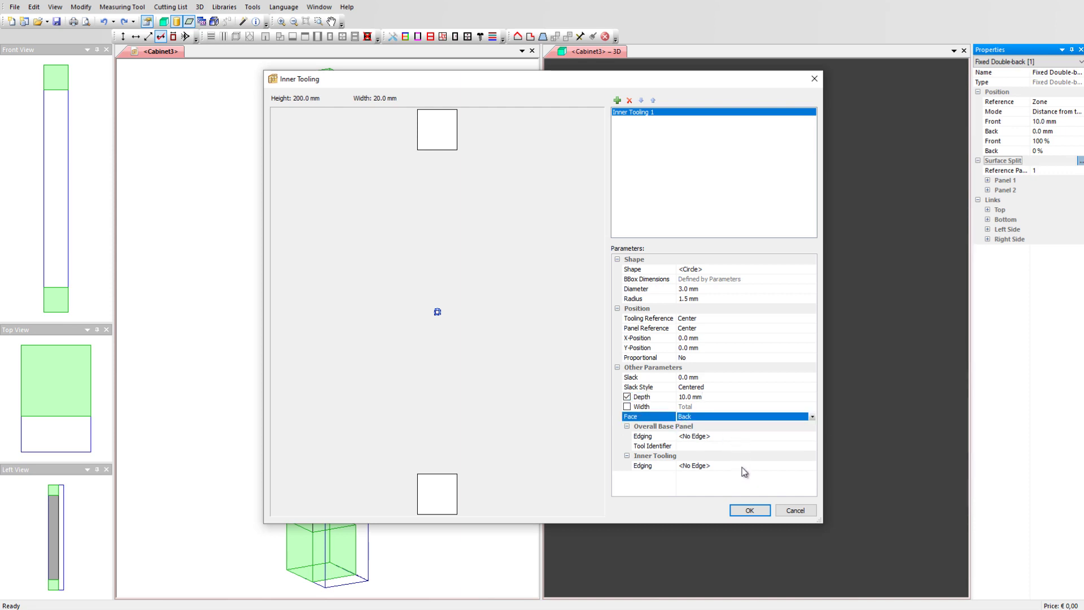
- Anchor the first hole at the panel's top centre with Y-position -10 mm
{"action": "left_click", "coordinate": [732, 330]}
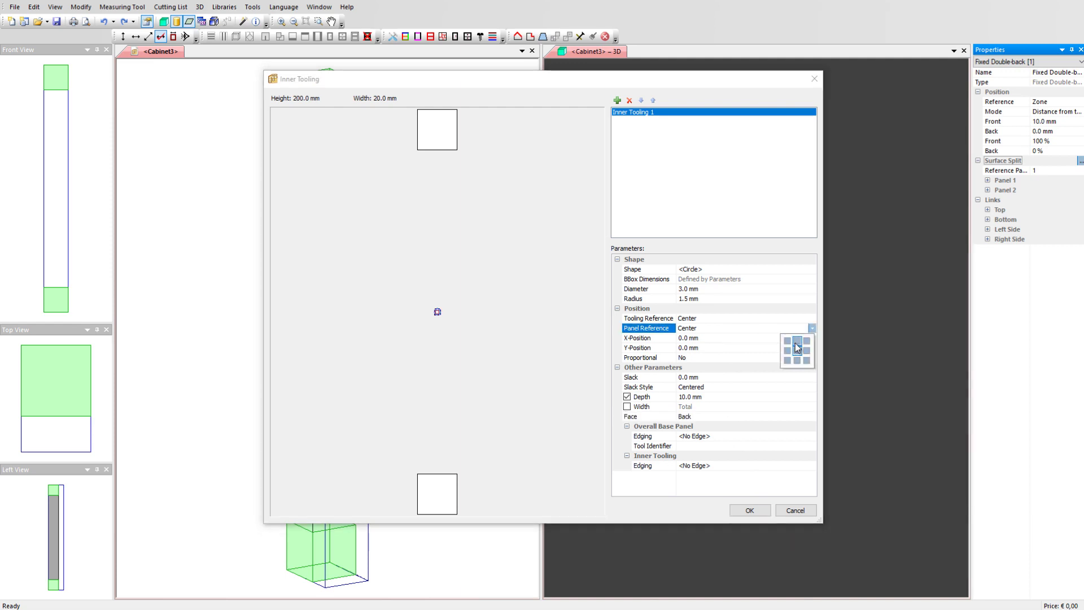
{"action": "left_click", "coordinate": [795, 346]}
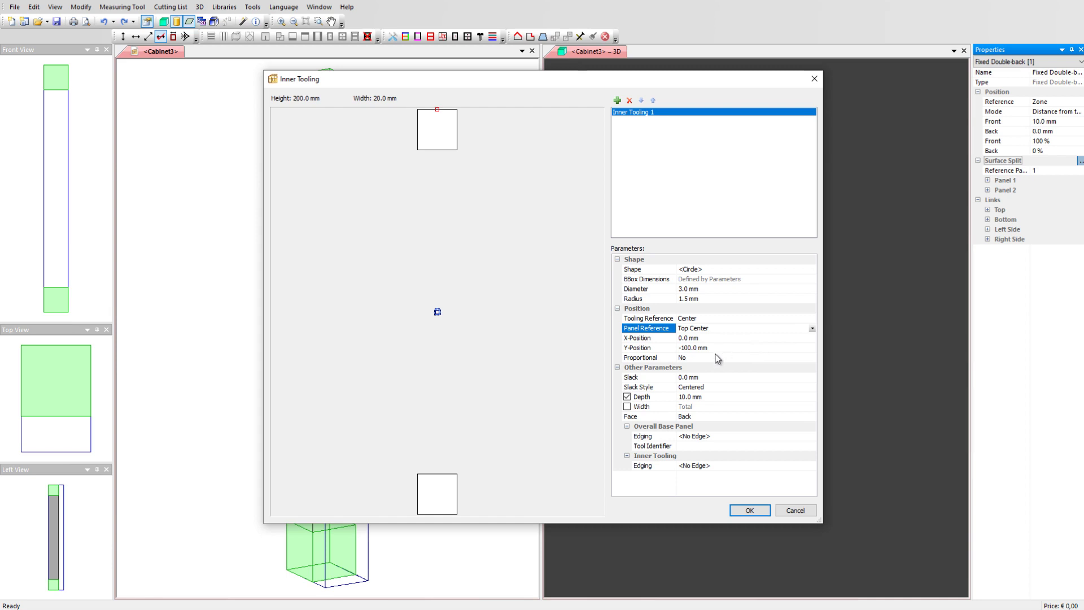
{"action": "left_click", "coordinate": [690, 348]}
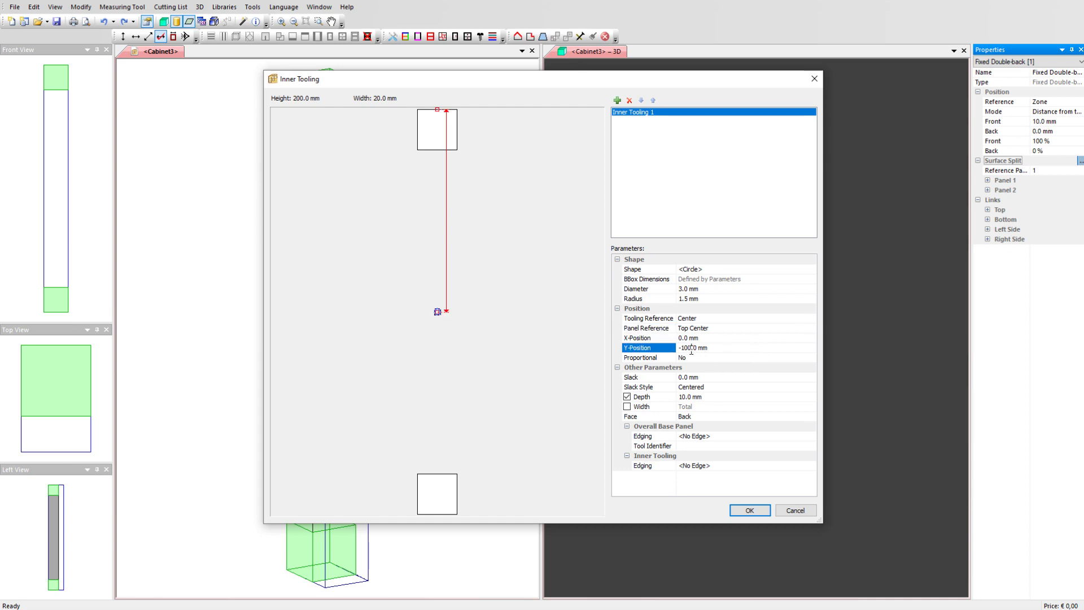
{"action": "left_click_drag", "start_coordinate": [688, 347], "coordinate": [710, 348]}
{"action": "key", "text": "BackSpace"}
{"action": "left_click", "coordinate": [714, 356]}
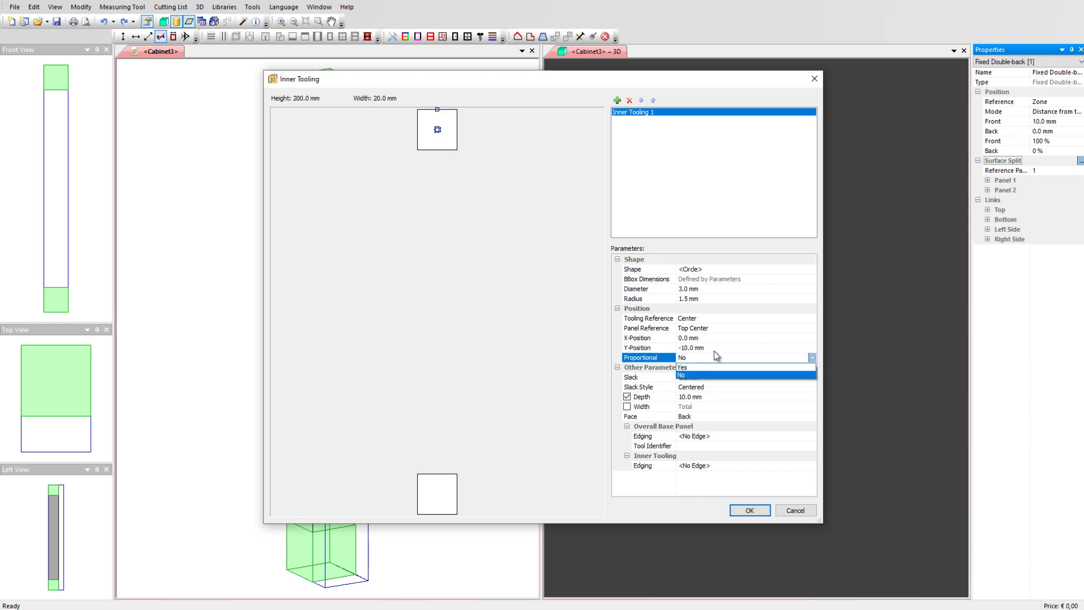
- Add a second back-face hole at bottom centre, Y 10 mm, and apply both holes
{"action": "left_click", "coordinate": [616, 101]}
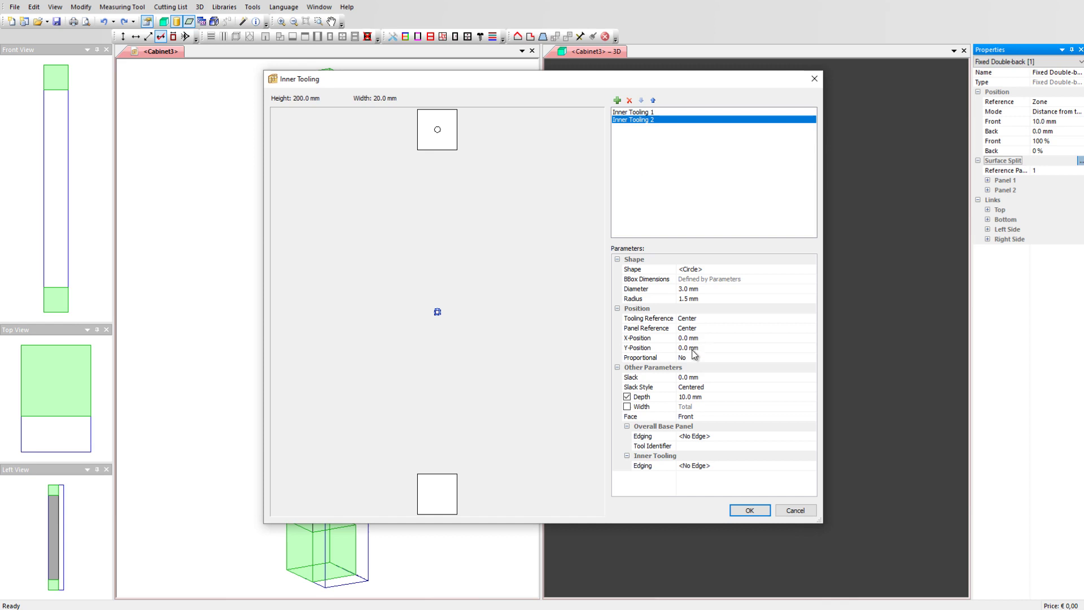
{"action": "left_click", "coordinate": [710, 329]}
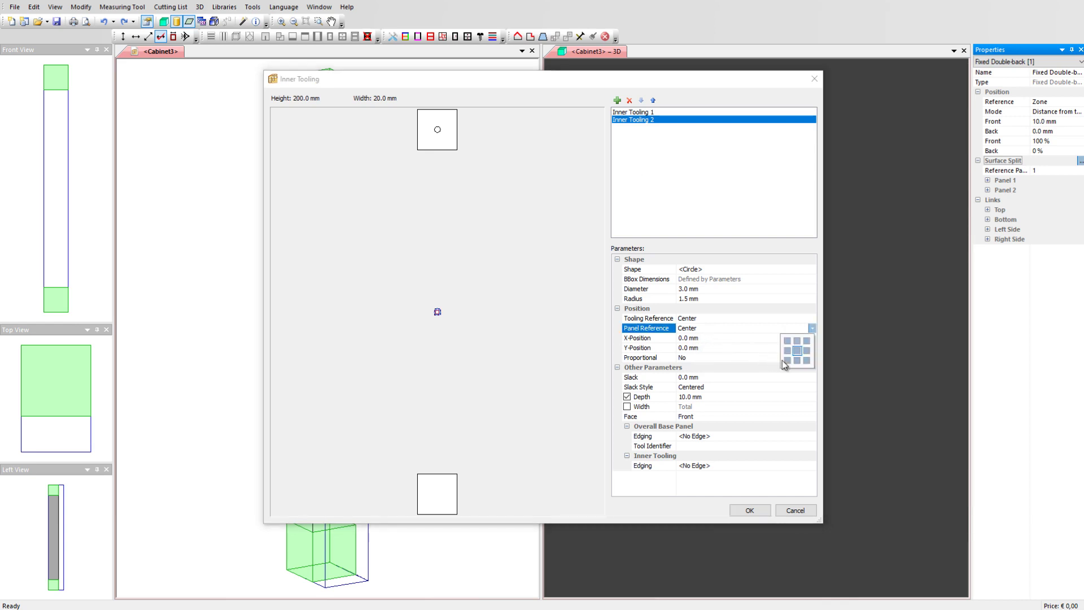
{"action": "left_click", "coordinate": [795, 360]}
{"action": "left_click", "coordinate": [690, 347]}
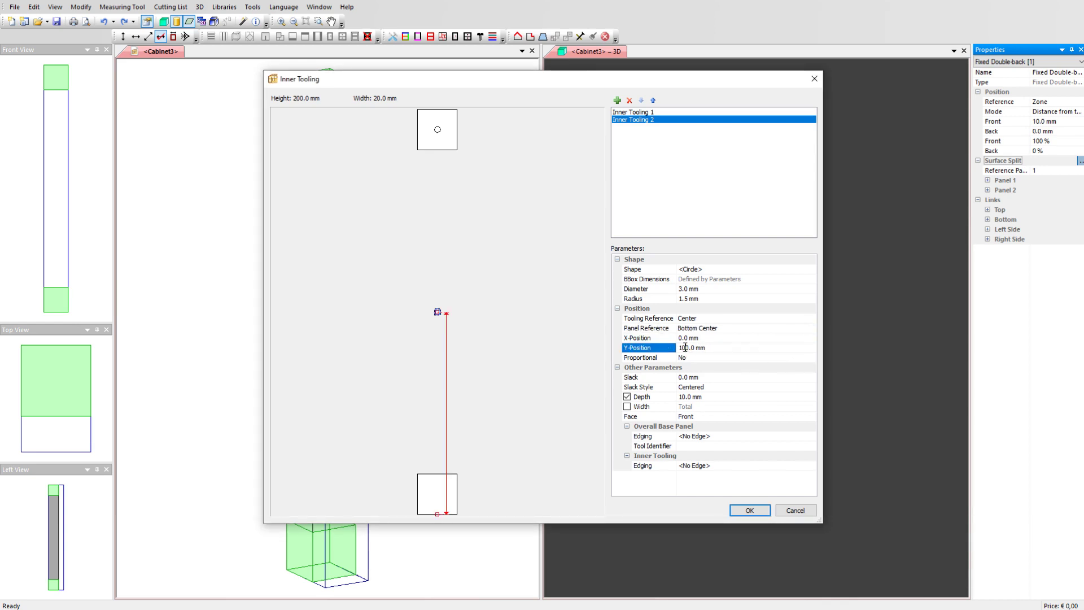
{"action": "key", "text": "Delete"}
{"action": "key", "text": "Delete"}
{"action": "key", "text": "Delete"}
{"action": "key", "text": "Delete"}
{"action": "key", "text": "Delete"}
{"action": "key", "text": "Delete"}
{"action": "left_click", "coordinate": [695, 421]}
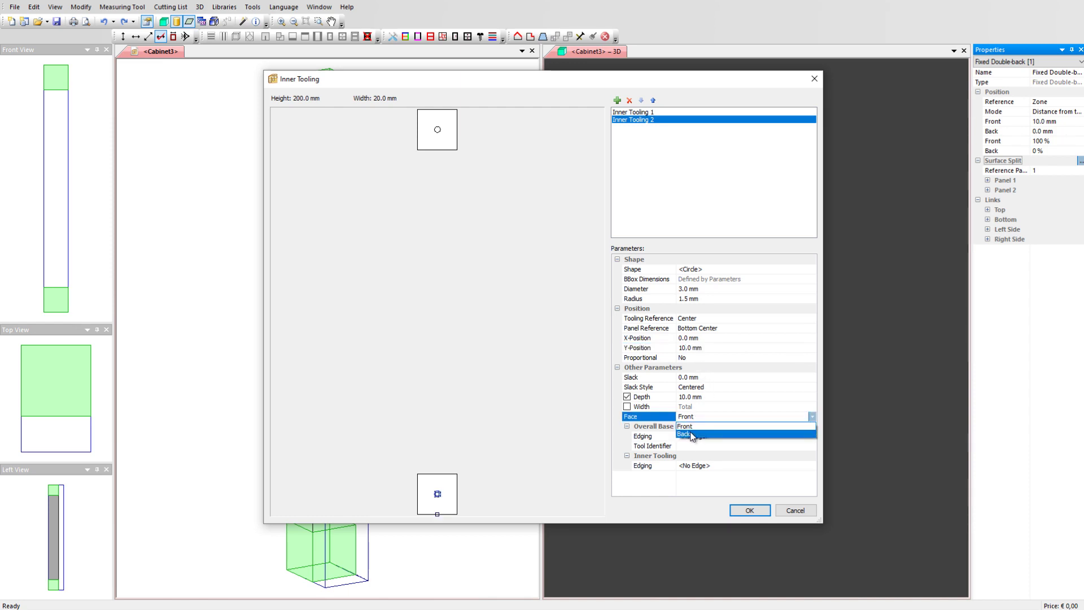
{"action": "left_click", "coordinate": [691, 436]}
{"action": "left_click", "coordinate": [730, 510]}
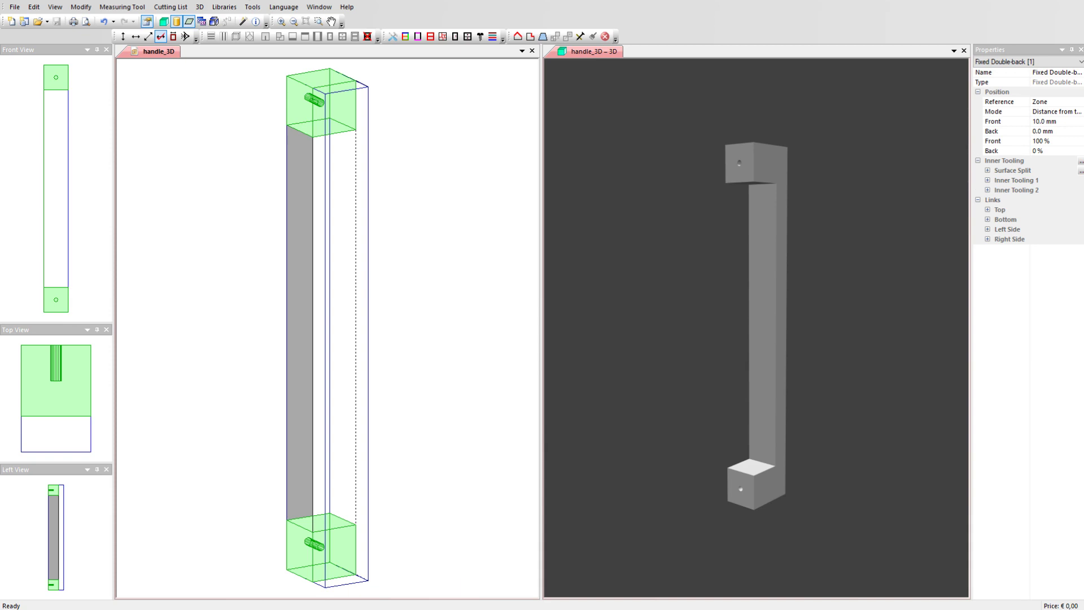
- Export the handle as a 3D DXF file named handle-2D
{"action": "left_click", "coordinate": [15, 6]}
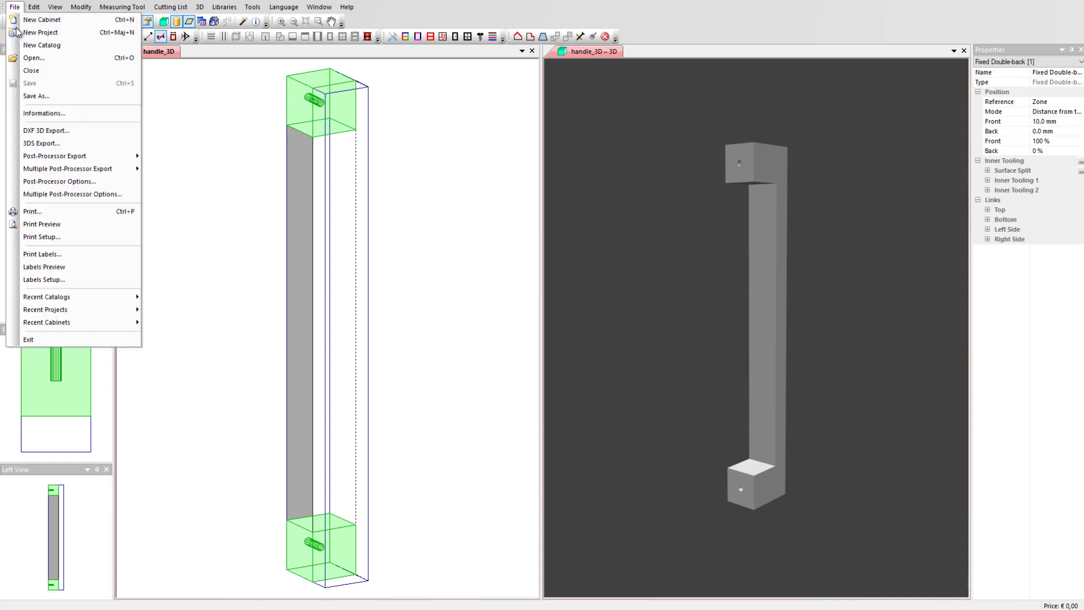
{"action": "left_click", "coordinate": [27, 133]}
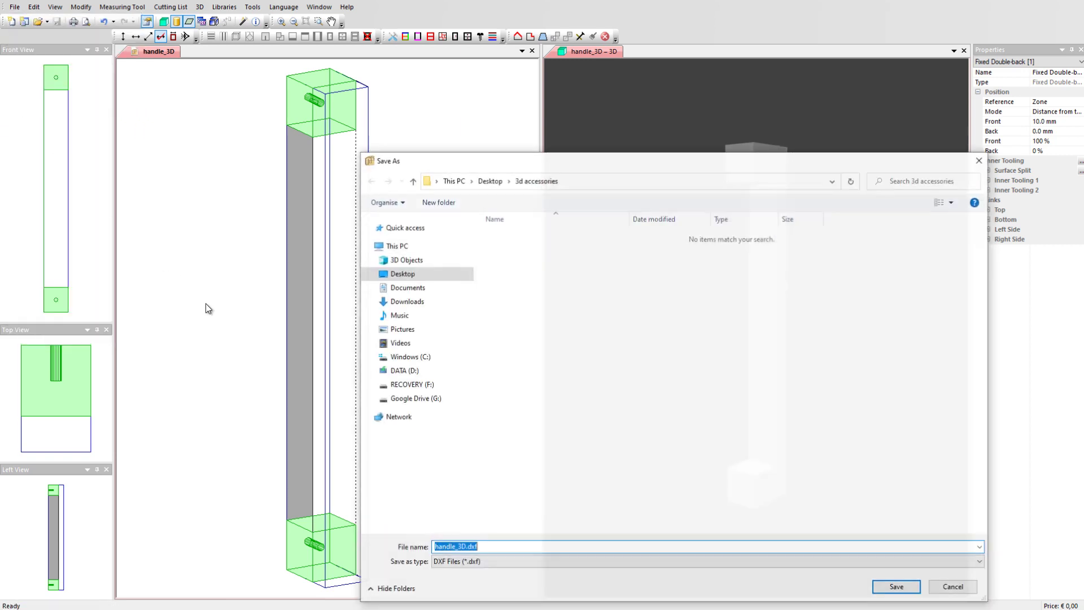
{"action": "type", "text": "handle"}
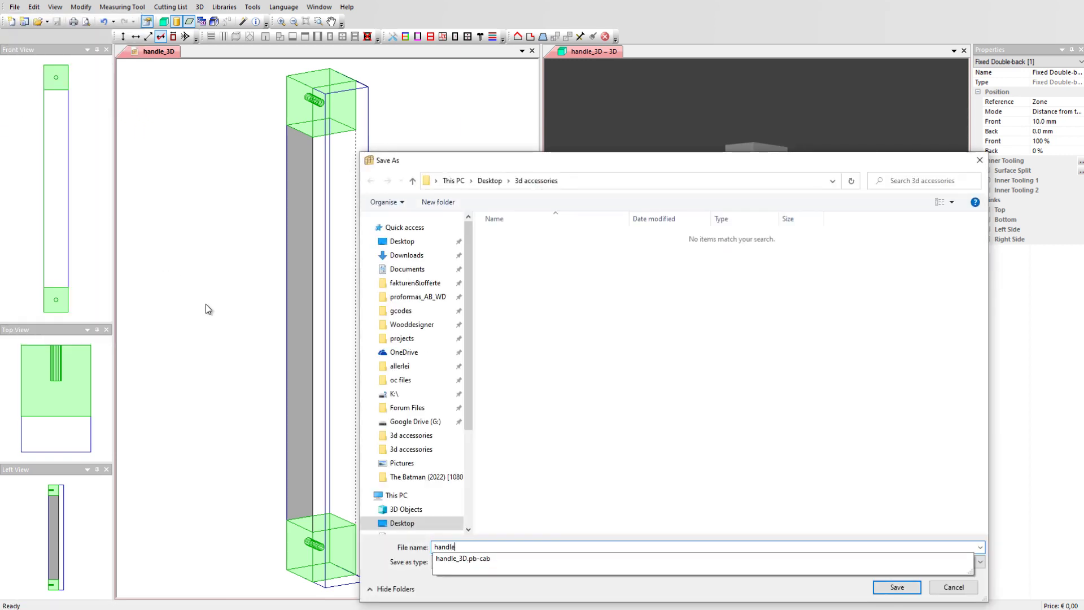
{"action": "type", "text": "-2D"}
{"action": "key", "text": "Return"}
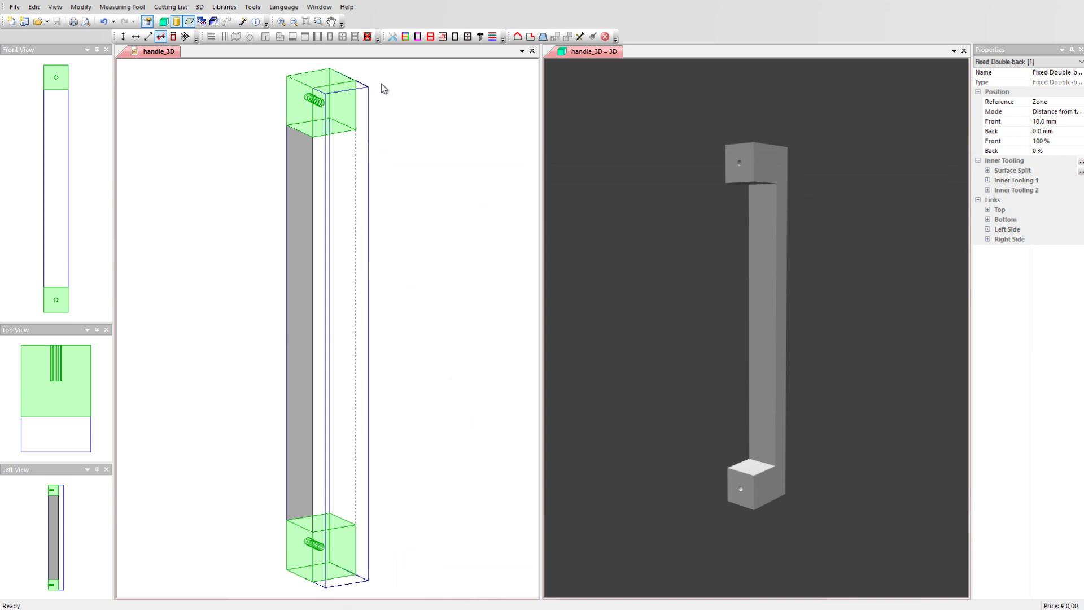
- Close the handle document and preview the Blum accessories in the 3D accessories library
{"action": "left_click", "coordinate": [533, 51]}
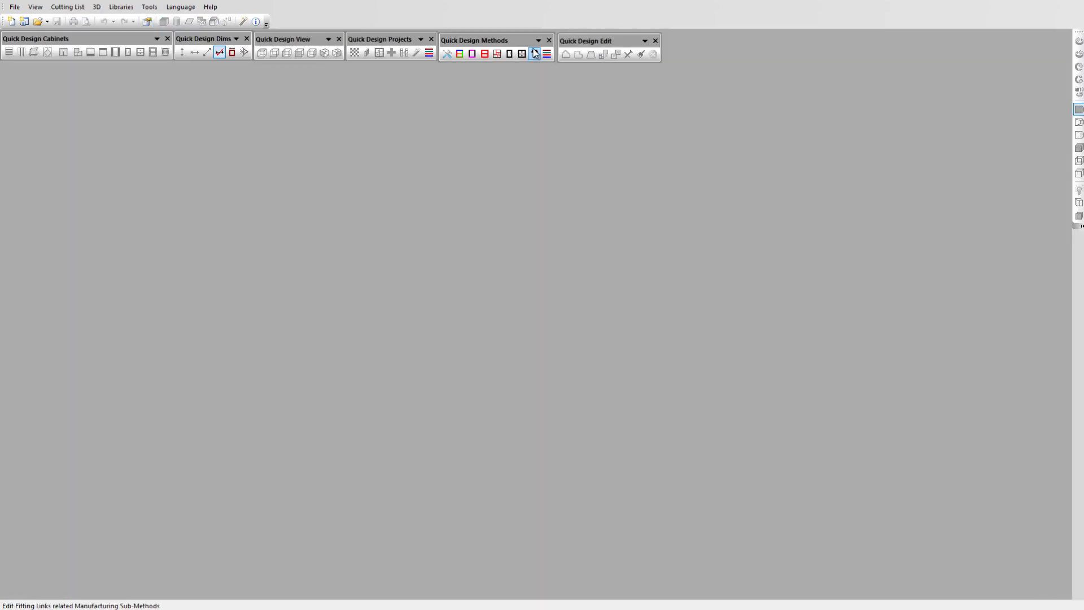
{"action": "left_click", "coordinate": [121, 7]}
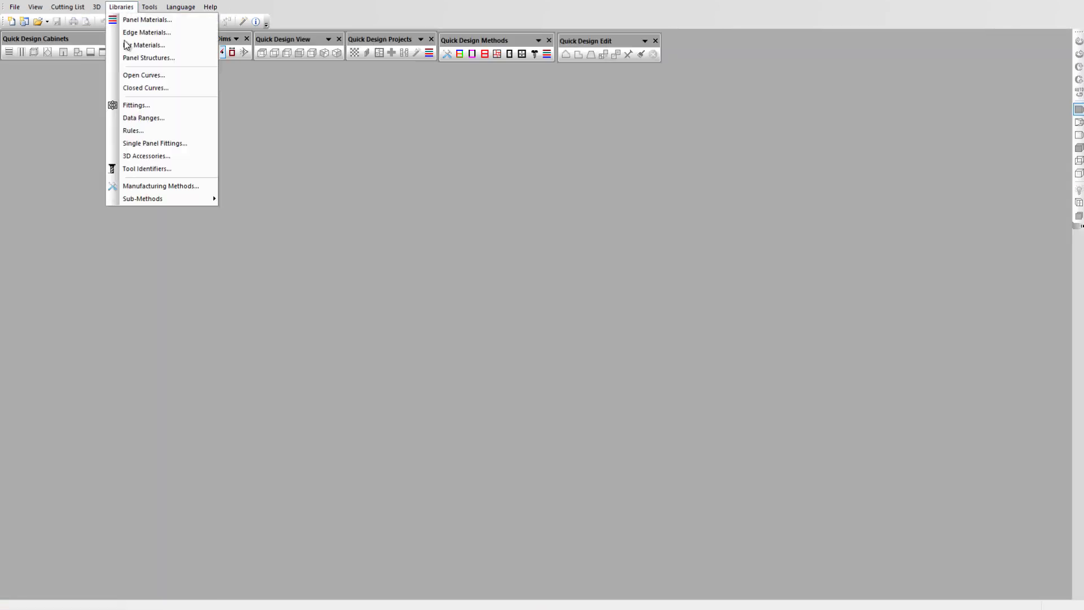
{"action": "left_click", "coordinate": [141, 156]}
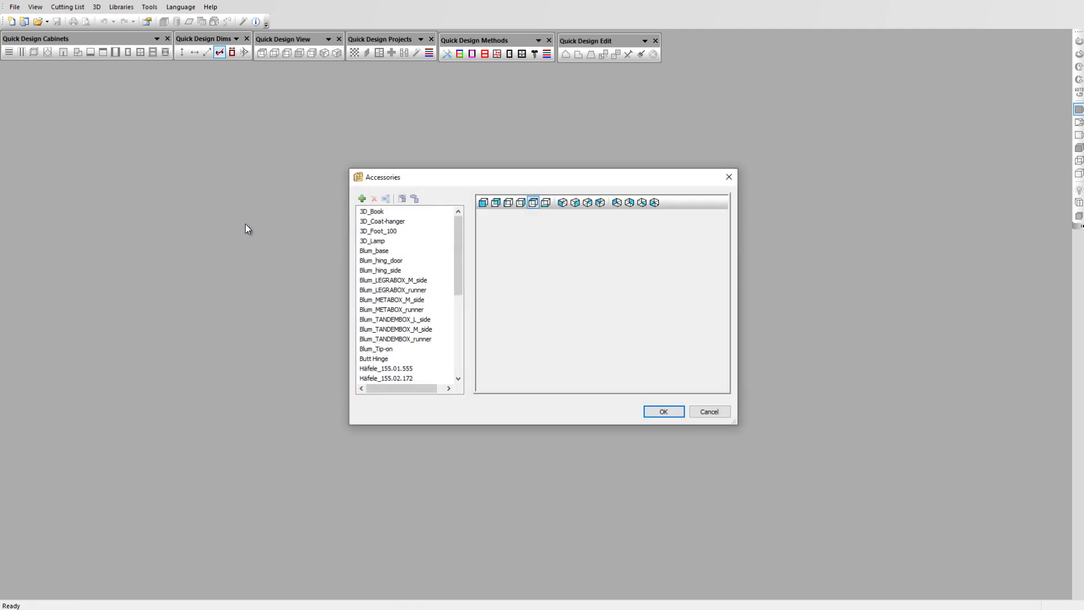
{"action": "left_click", "coordinate": [378, 250]}
{"action": "left_click", "coordinate": [379, 260]}
{"action": "left_click_drag", "start_coordinate": [543, 324], "coordinate": [688, 279]}
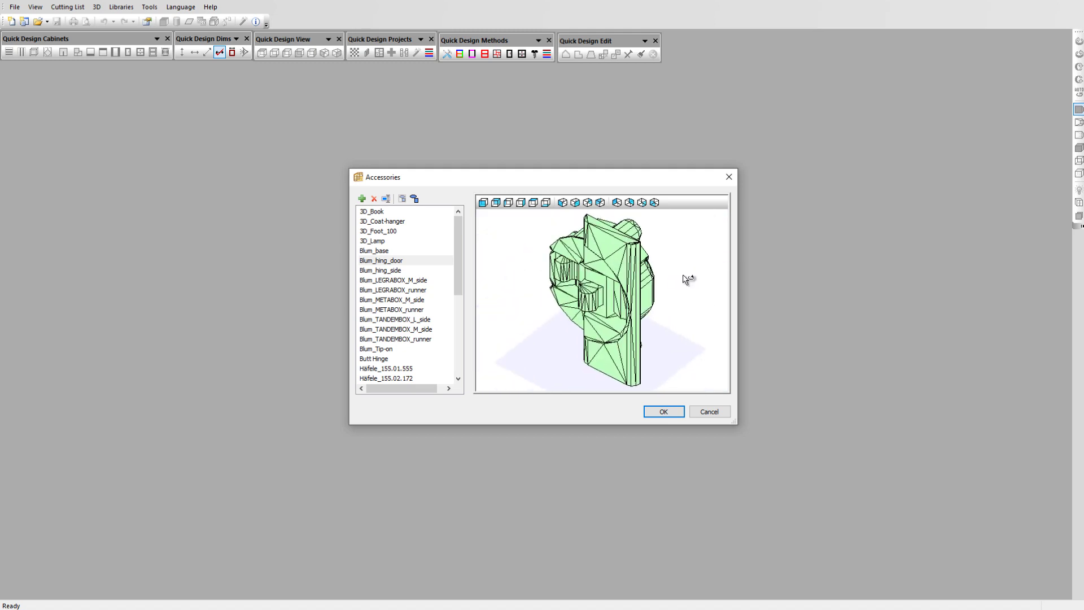
- Import all entities of handle-200.dxf as a new library accessory
{"action": "left_click", "coordinate": [362, 199]}
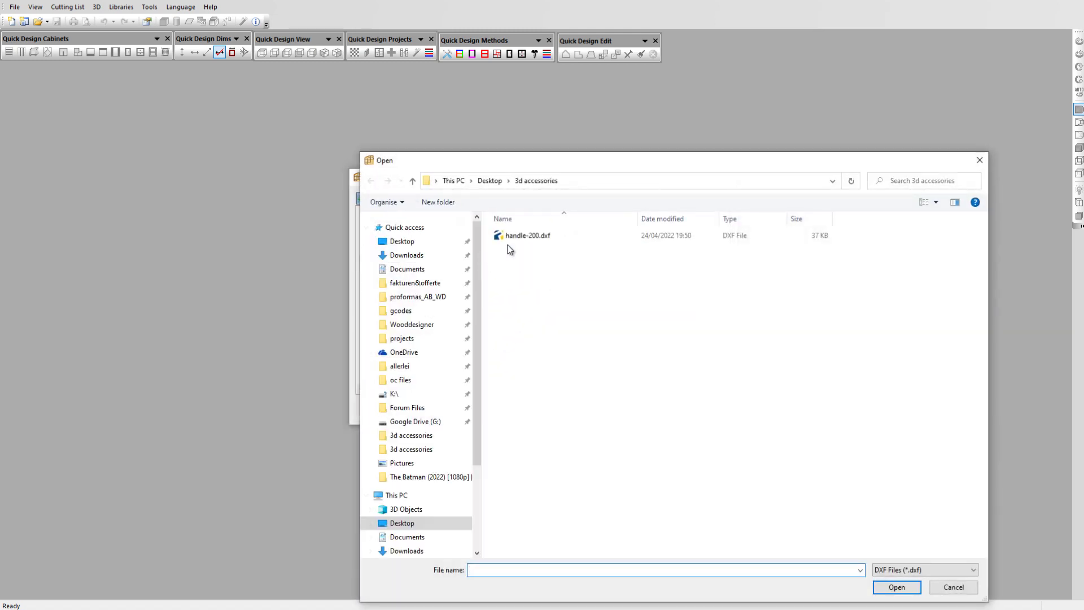
{"action": "double_click", "coordinate": [508, 236]}
{"action": "left_click", "coordinate": [461, 249]}
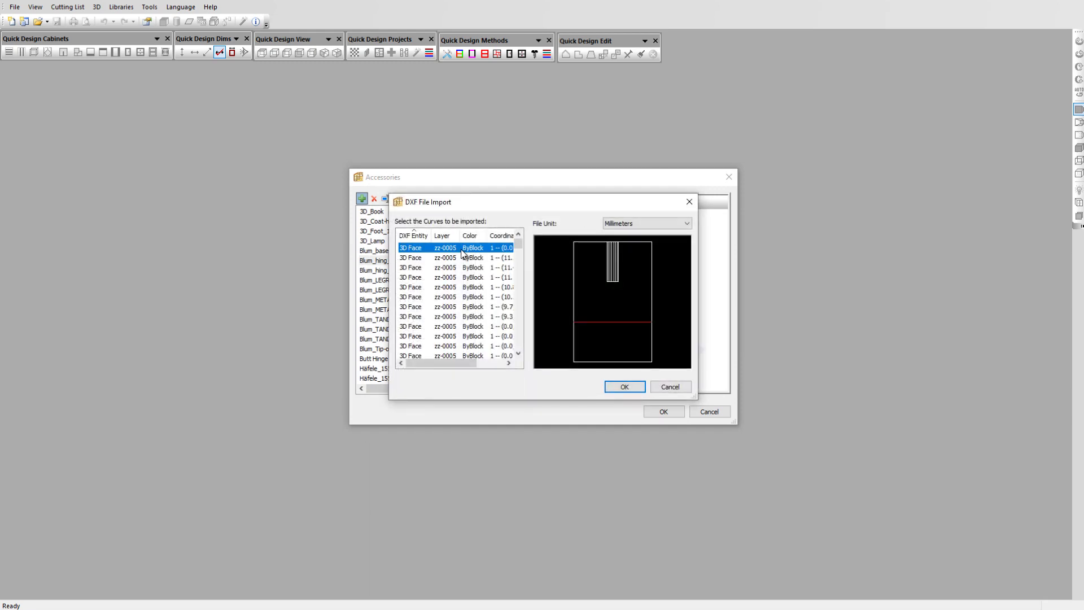
{"action": "key", "text": "ctrl+a"}
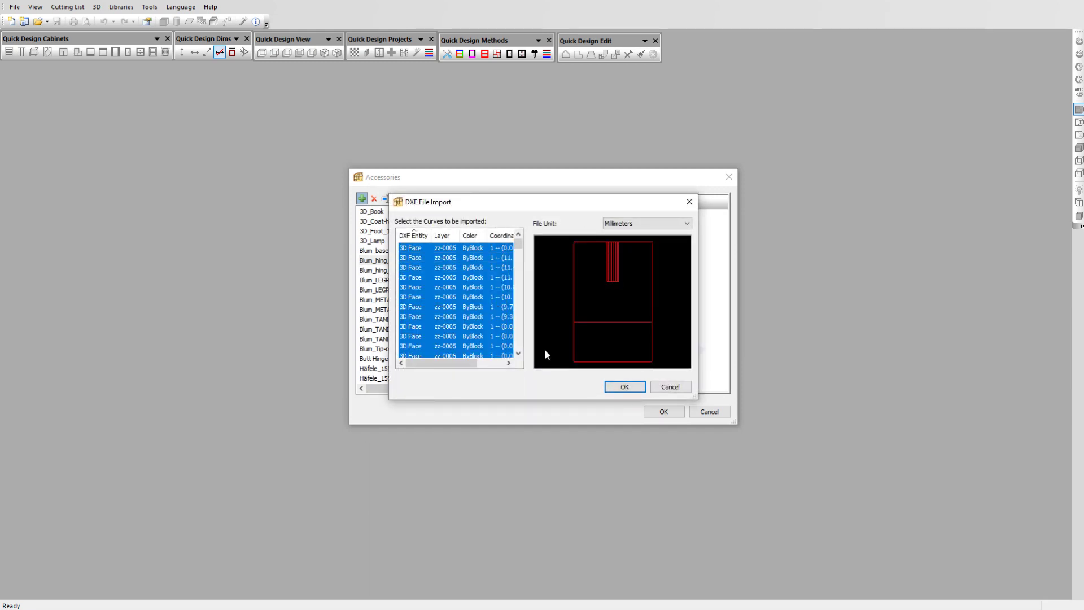
{"action": "left_click", "coordinate": [624, 387]}
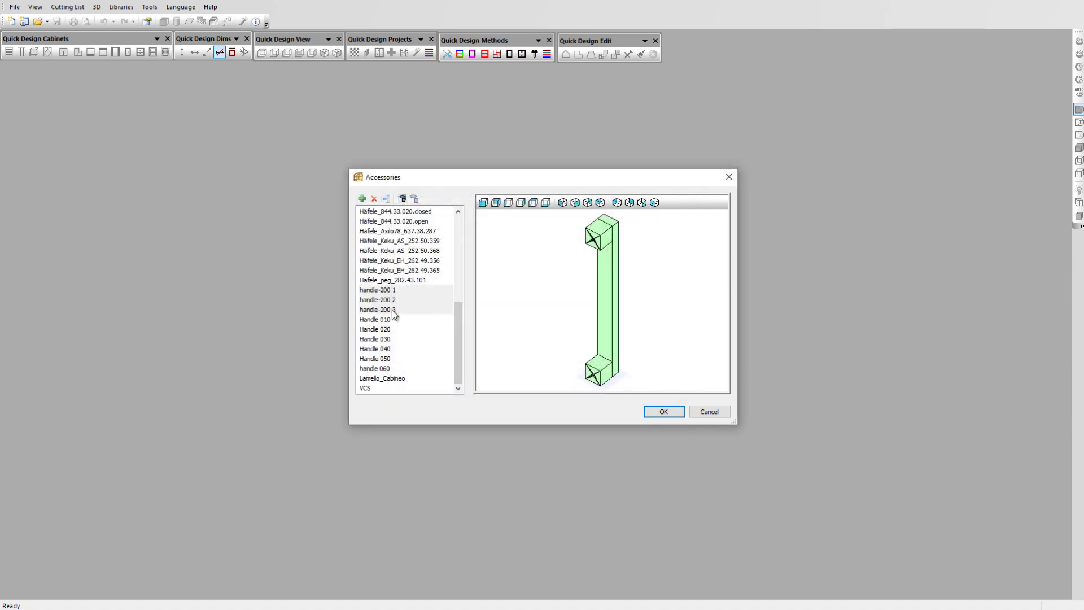
- Delete the duplicate handle-200 entries, rename the remaining one handle-200, and close the library
{"action": "left_click_drag", "start_coordinate": [394, 311], "coordinate": [393, 295]}
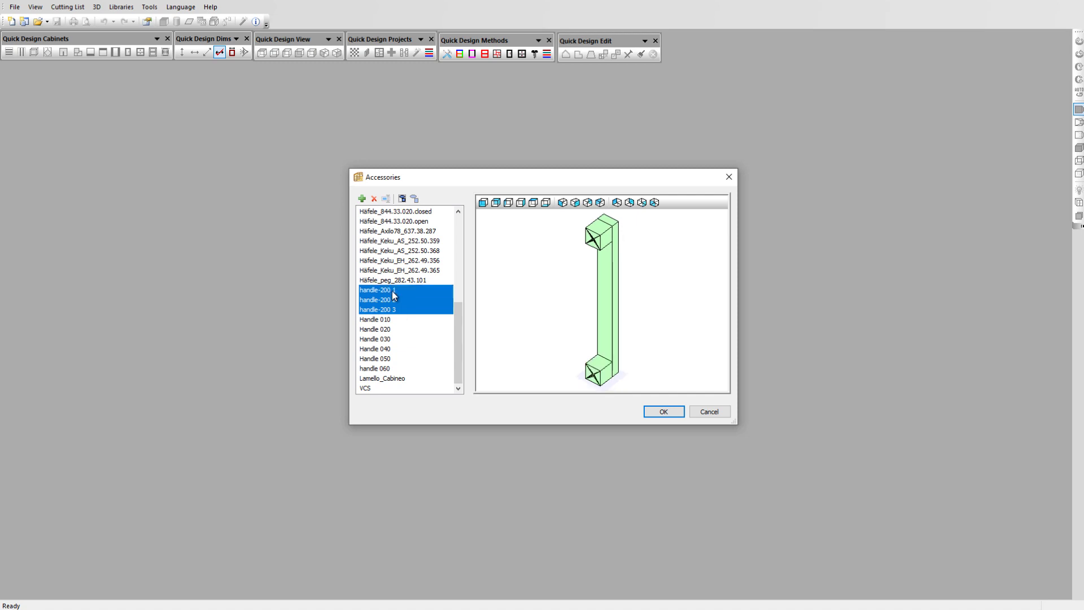
{"action": "left_click", "coordinate": [402, 198]}
{"action": "left_click", "coordinate": [386, 281]}
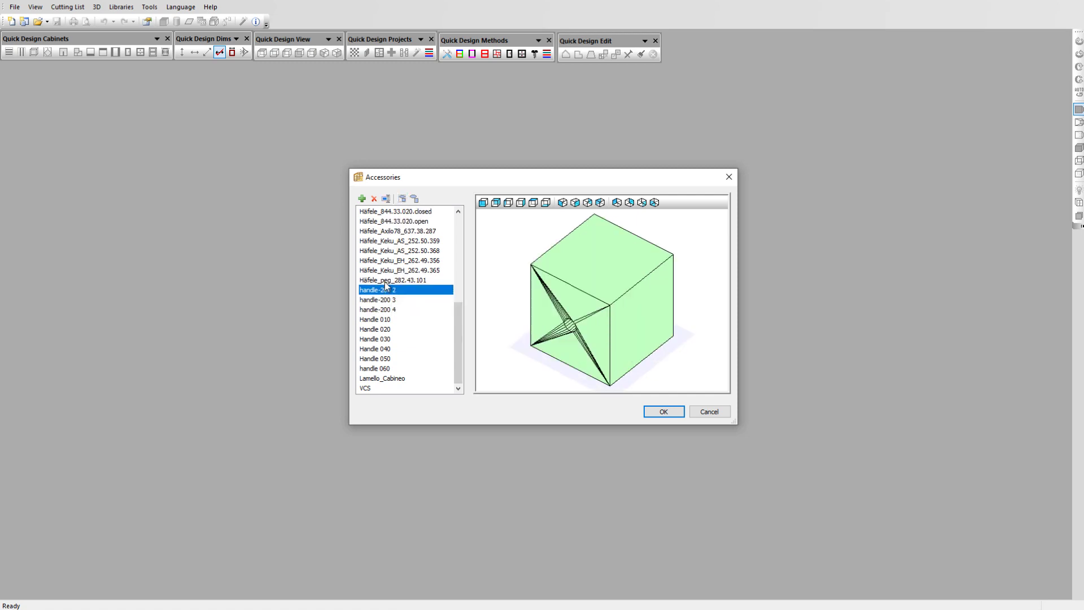
{"action": "left_click_drag", "start_coordinate": [386, 287], "coordinate": [389, 299]}
{"action": "key", "text": "Delete"}
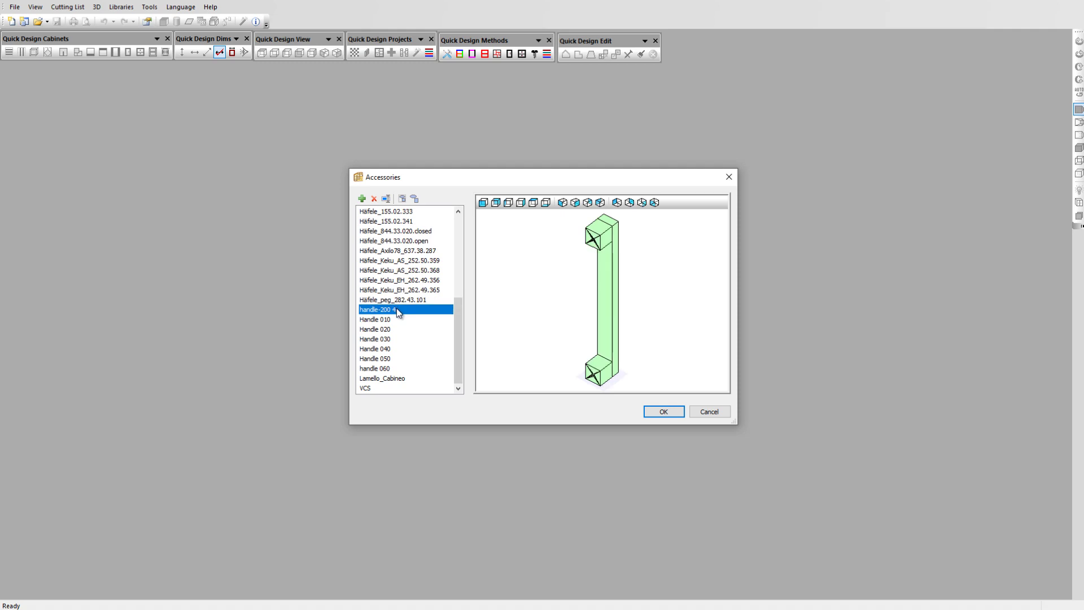
{"action": "left_click", "coordinate": [398, 310]}
{"action": "left_click", "coordinate": [398, 309]}
{"action": "left_click", "coordinate": [659, 415]}
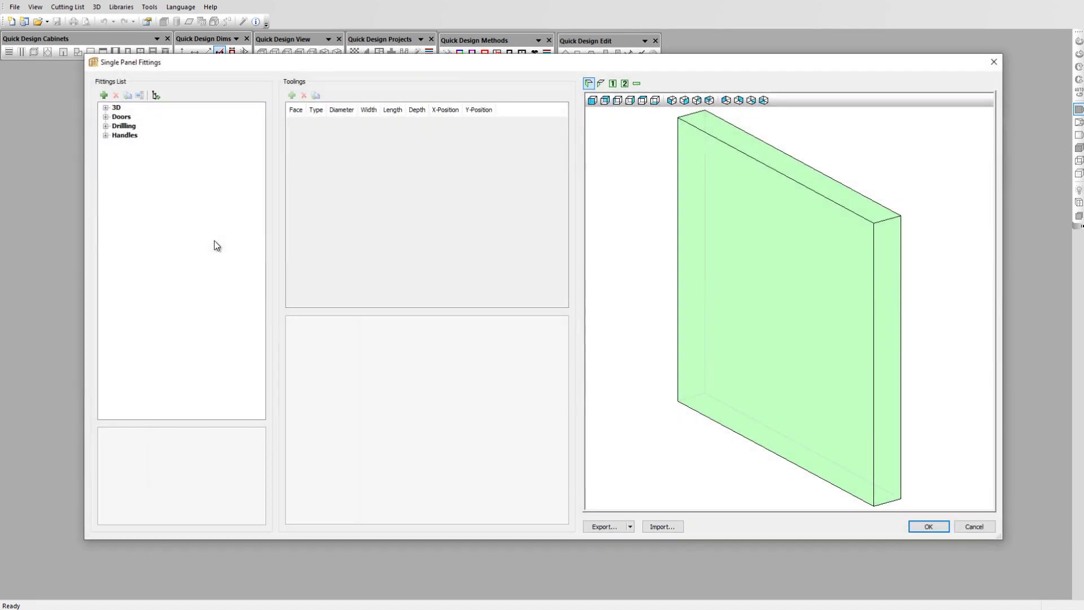
- Browse the Handle-hor fittings under Handles, through Handle-hor/060, then add a new fitting
{"action": "left_click", "coordinate": [106, 135]}
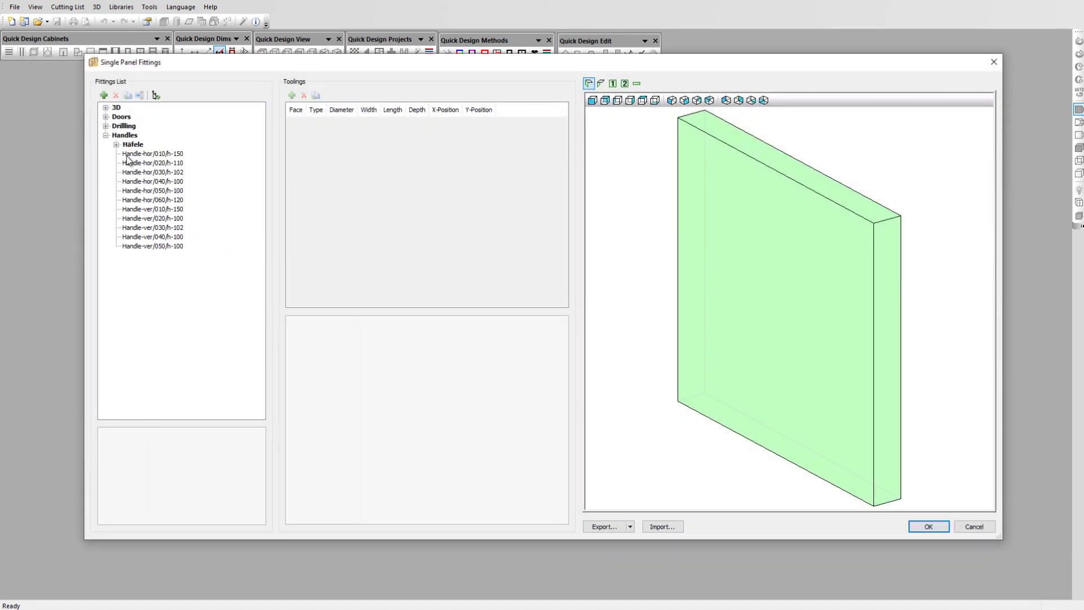
{"action": "left_click", "coordinate": [127, 154]}
{"action": "key", "text": "Down"}
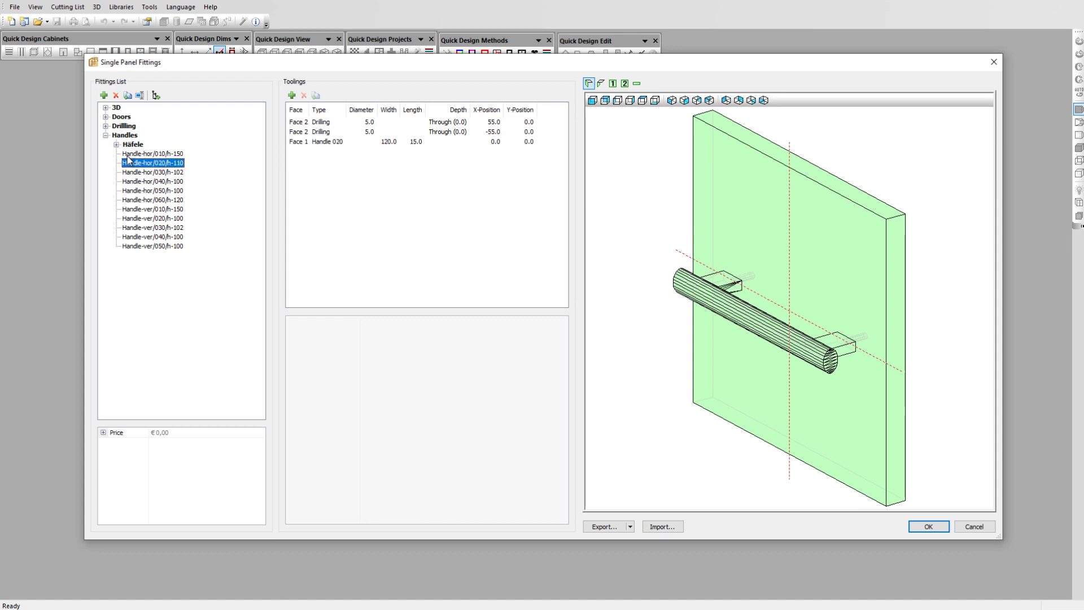
{"action": "key", "text": "Down"}
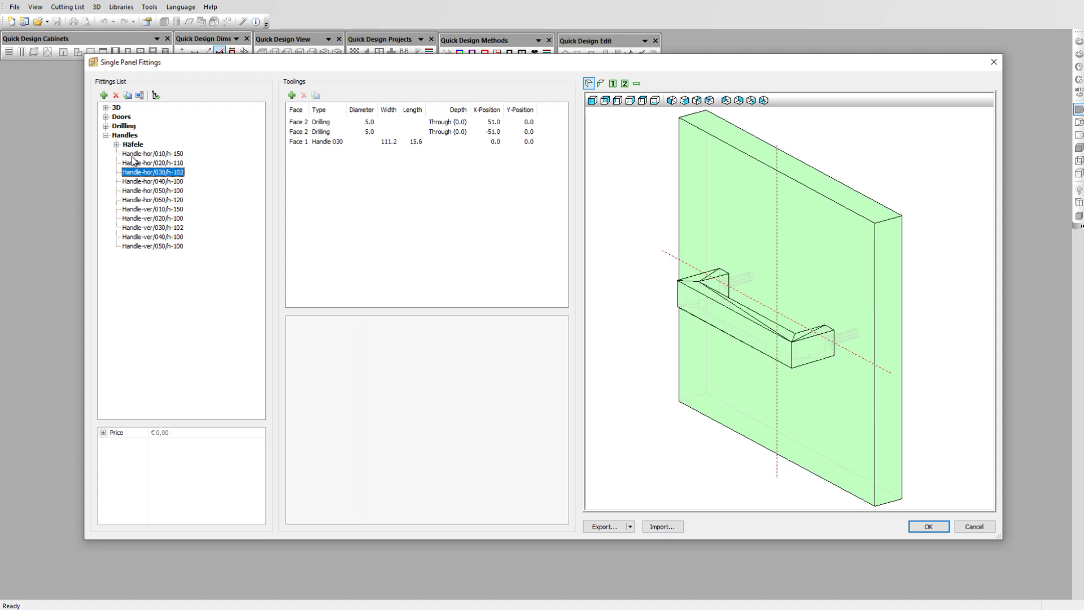
{"action": "key", "text": "Down"}
{"action": "key", "text": "Down"}
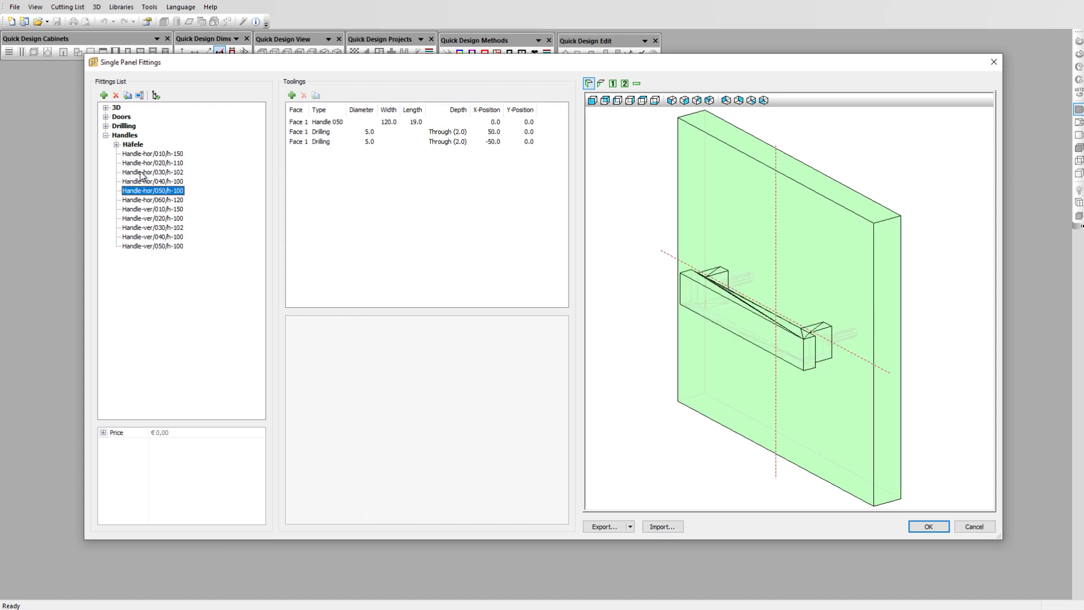
{"action": "key", "text": "Down"}
{"action": "left_click", "coordinate": [155, 114]}
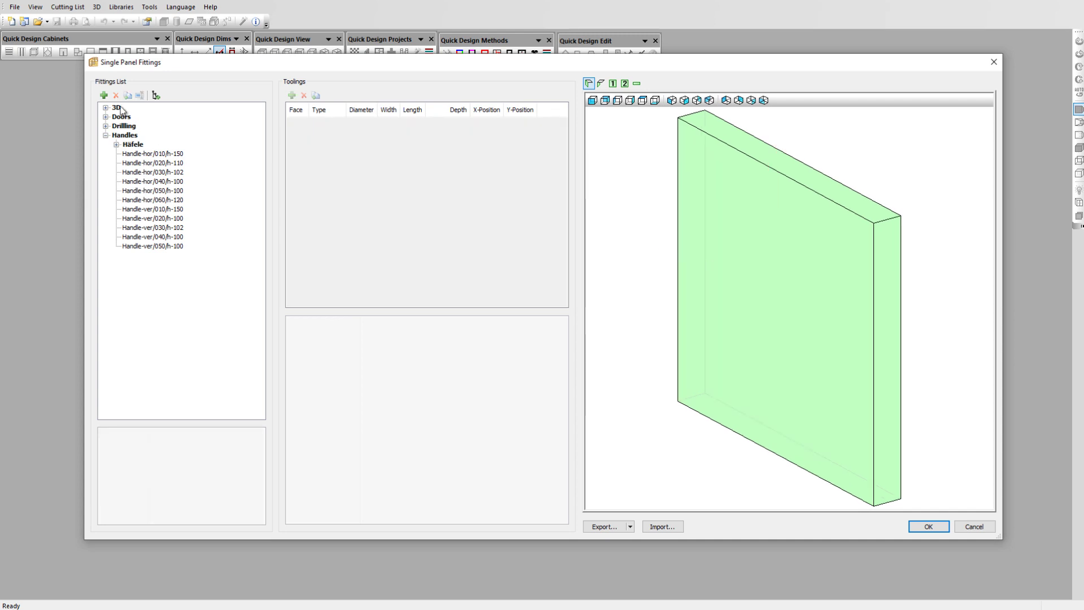
{"action": "left_click", "coordinate": [104, 96]}
- Name the new fitting Handle-200-vertical and give it a 3D Accessory tooling using handle-200
{"action": "type", "text": "H"}
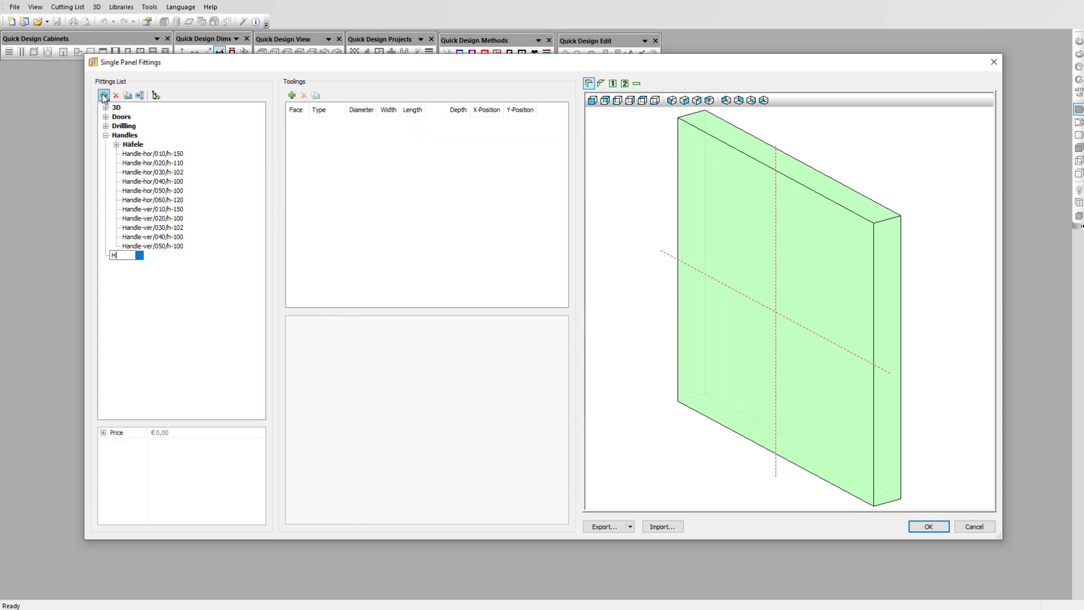
{"action": "type", "text": "andle-200-vertical"}
{"action": "key", "text": "Return"}
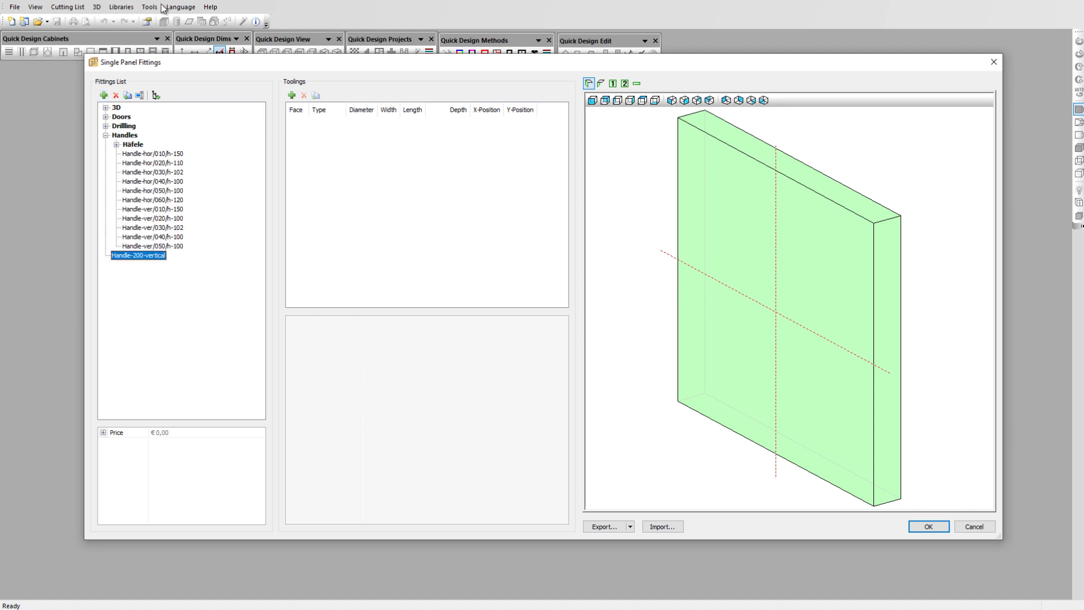
{"action": "left_click", "coordinate": [292, 95]}
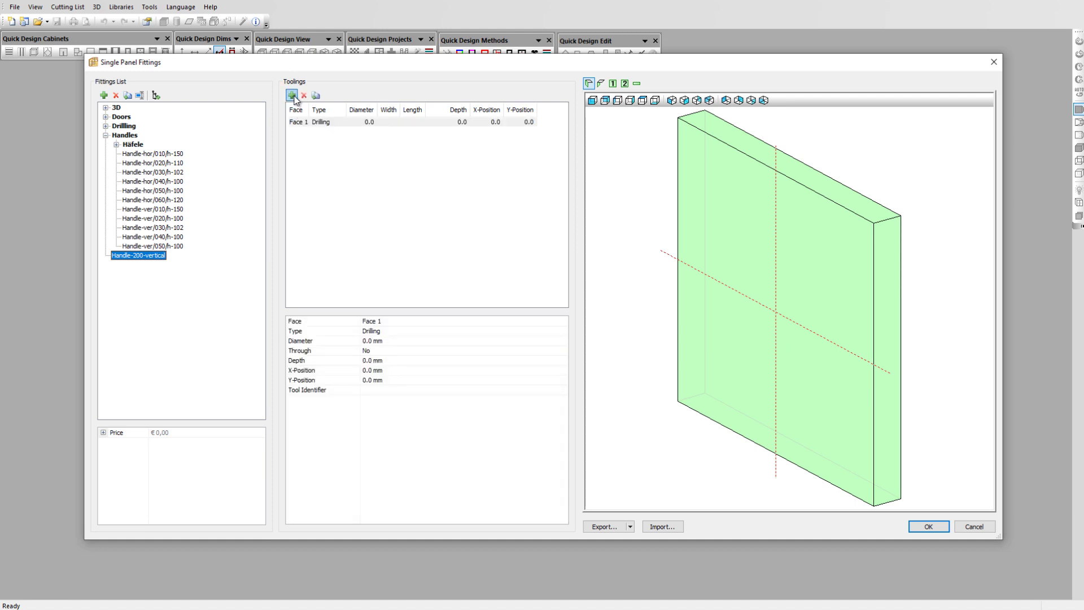
{"action": "left_click", "coordinate": [378, 335]}
{"action": "left_click", "coordinate": [379, 333]}
{"action": "left_click", "coordinate": [382, 365]}
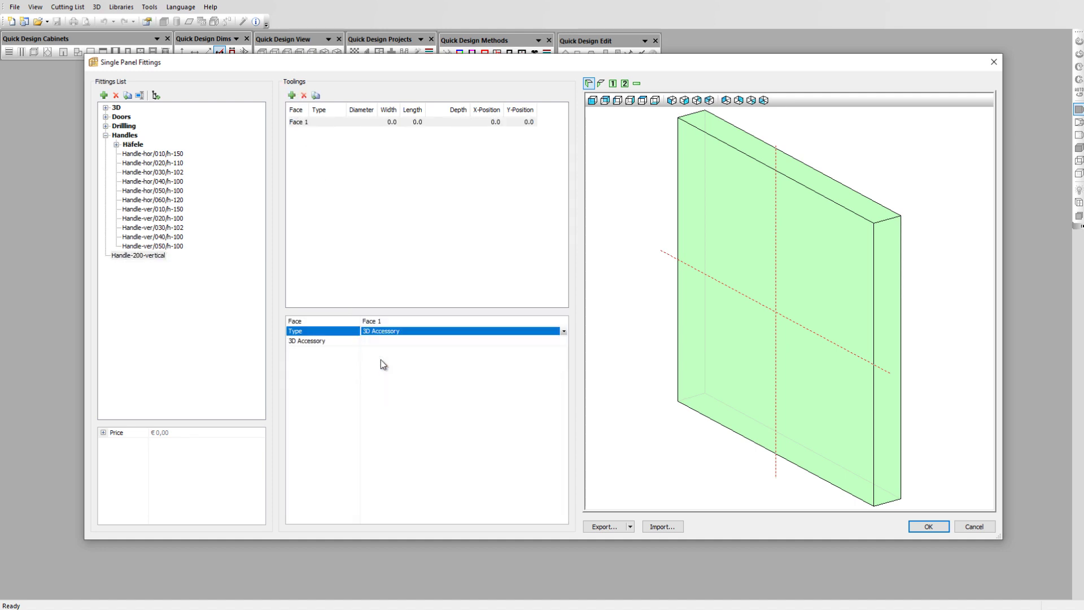
{"action": "left_click", "coordinate": [382, 342]}
{"action": "scroll", "coordinate": [415, 429], "scroll_direction": "down", "scroll_amount": 5}
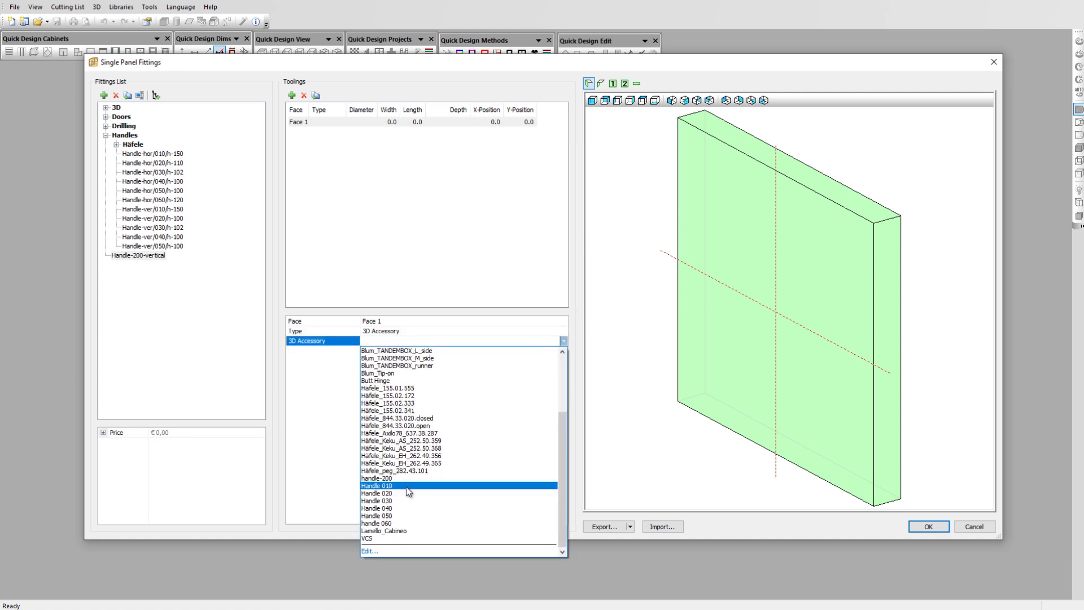
{"action": "left_click", "coordinate": [405, 483]}
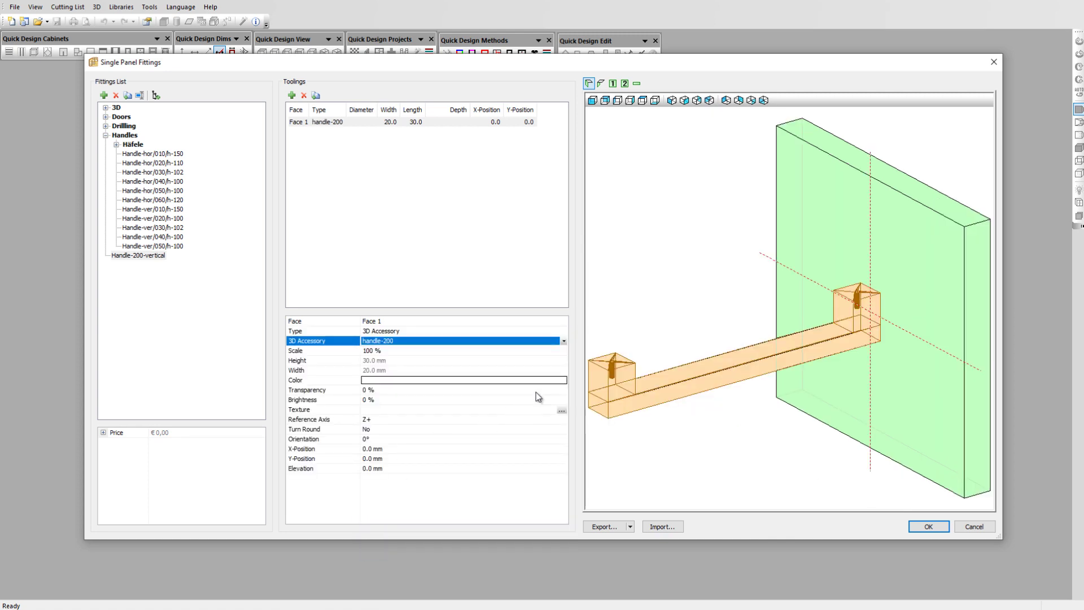
{"action": "scroll", "coordinate": [677, 351], "scroll_direction": "down", "scroll_amount": 2}
{"action": "left_click_drag", "start_coordinate": [678, 351], "coordinate": [723, 370]}
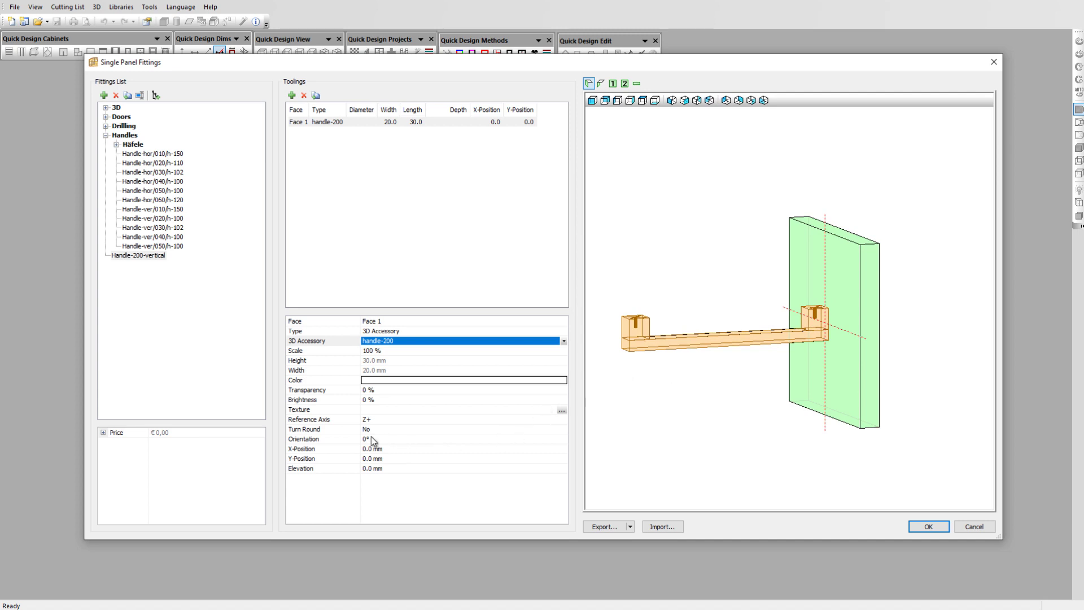
- Set the handle accessory's reference axis to Y+, its colour to grey and brightness to 100 %
{"action": "left_click", "coordinate": [338, 420]}
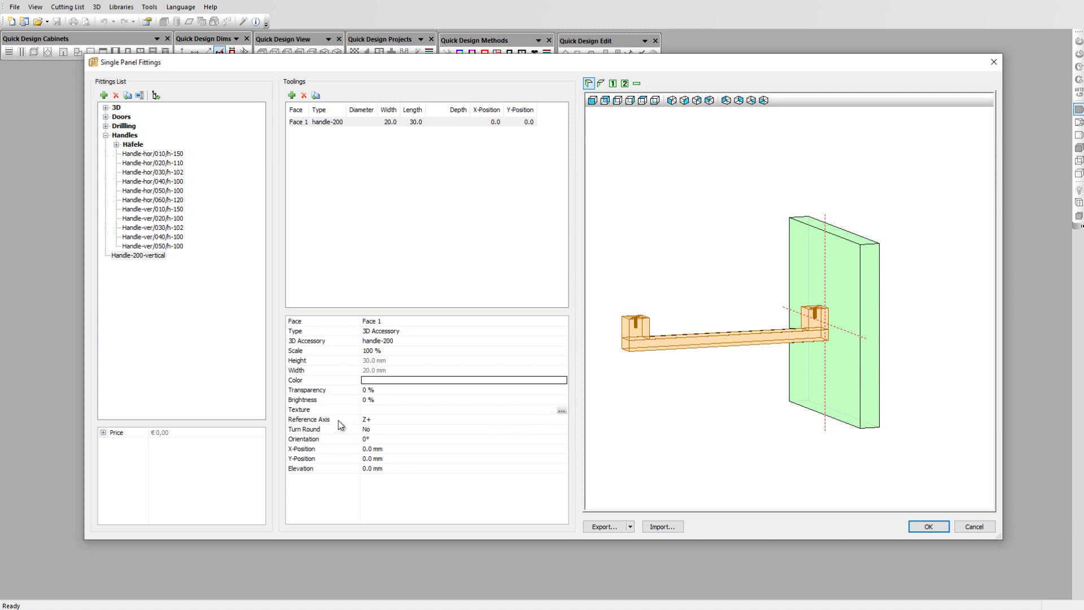
{"action": "left_click", "coordinate": [335, 440]}
{"action": "left_click", "coordinate": [343, 420]}
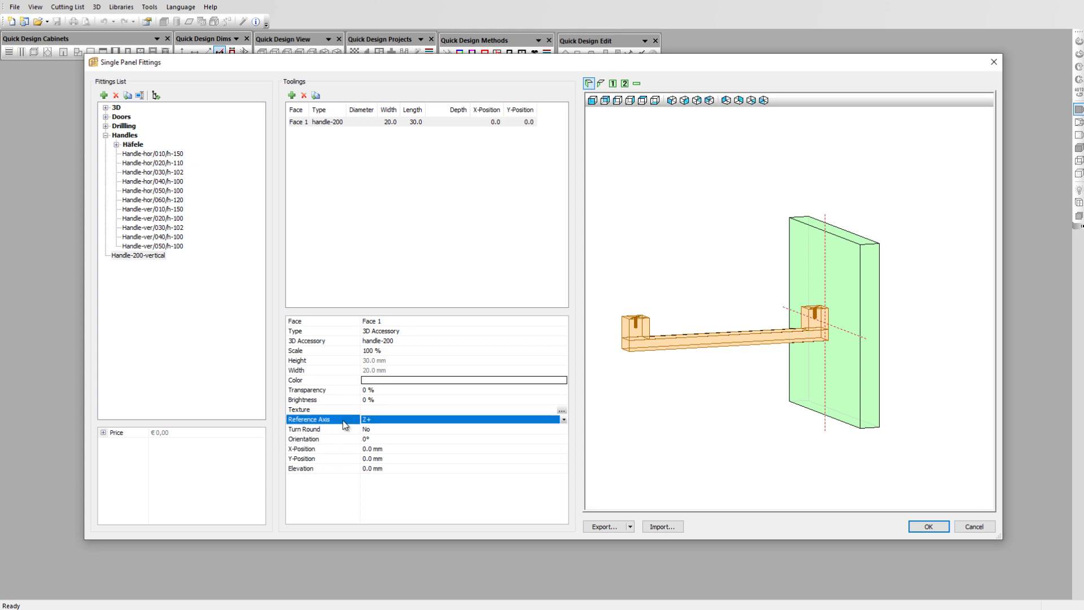
{"action": "left_click", "coordinate": [385, 421]}
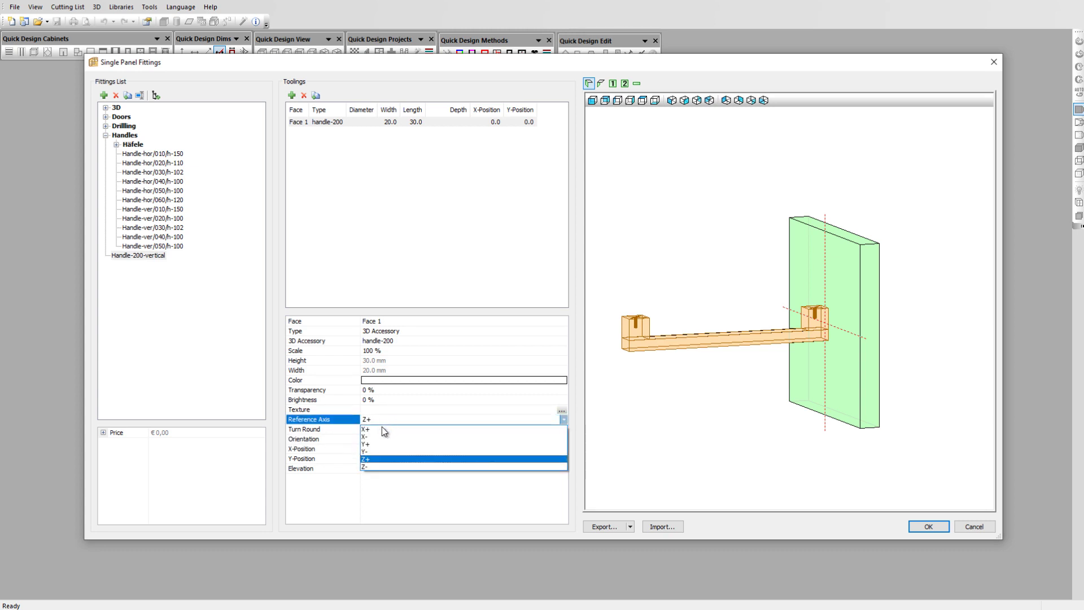
{"action": "left_click", "coordinate": [384, 445]}
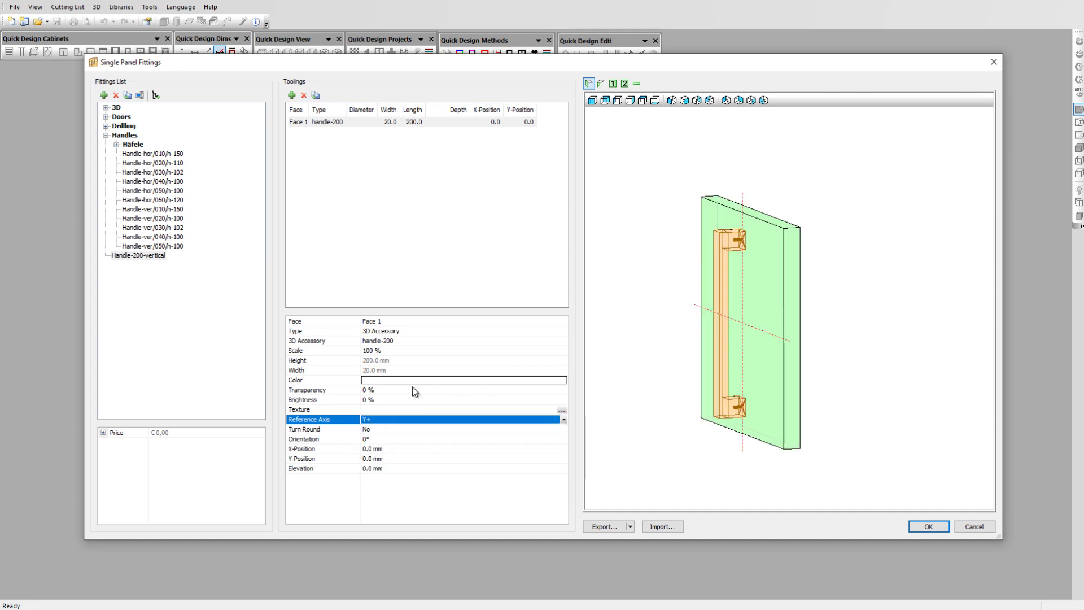
{"action": "left_click", "coordinate": [394, 380]}
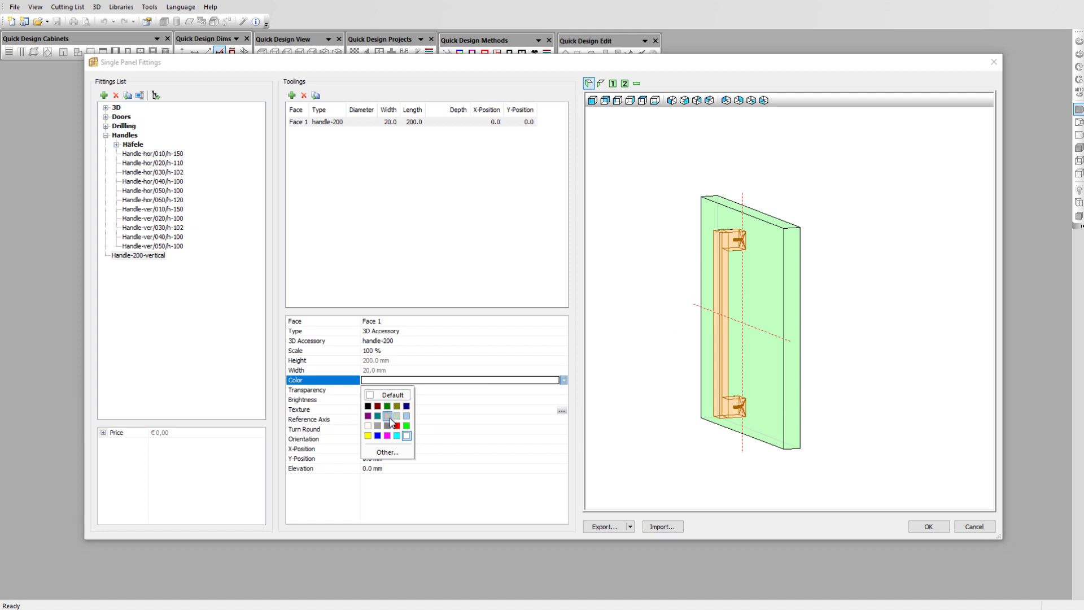
{"action": "left_click", "coordinate": [387, 427]}
{"action": "left_click", "coordinate": [384, 400]}
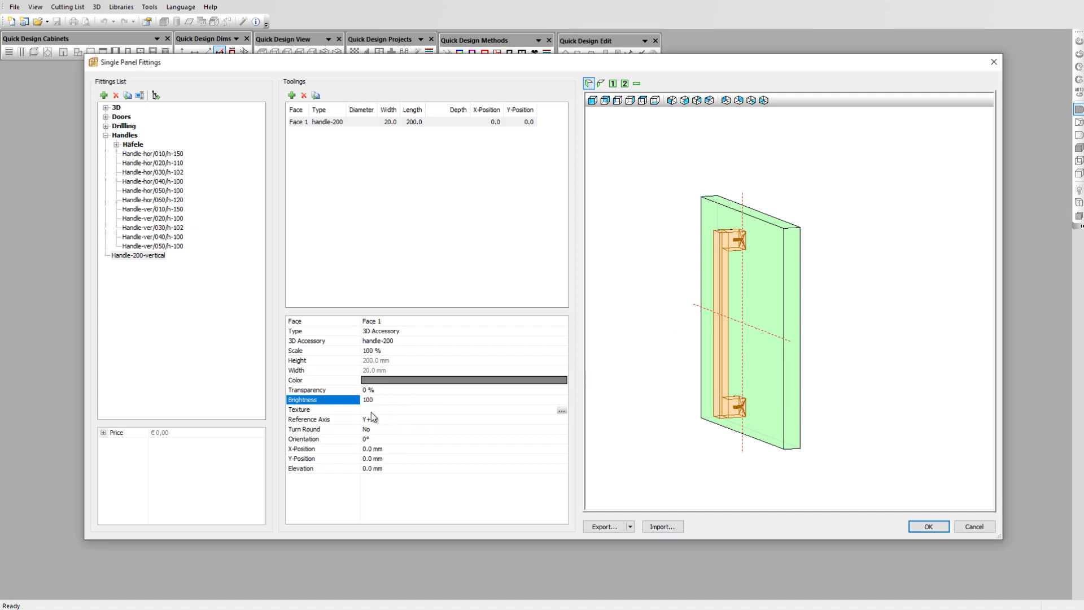
{"action": "key", "text": "Down"}
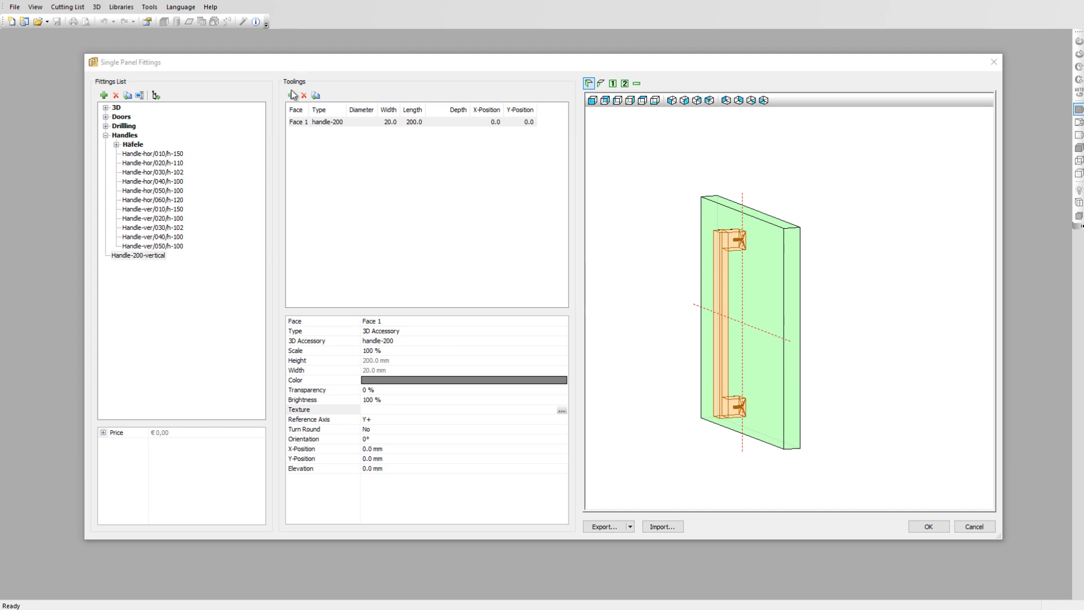
- Add a 3 mm diameter through drilling at Y-Position 90 mm to the handle fitting
{"action": "left_click", "coordinate": [291, 95]}
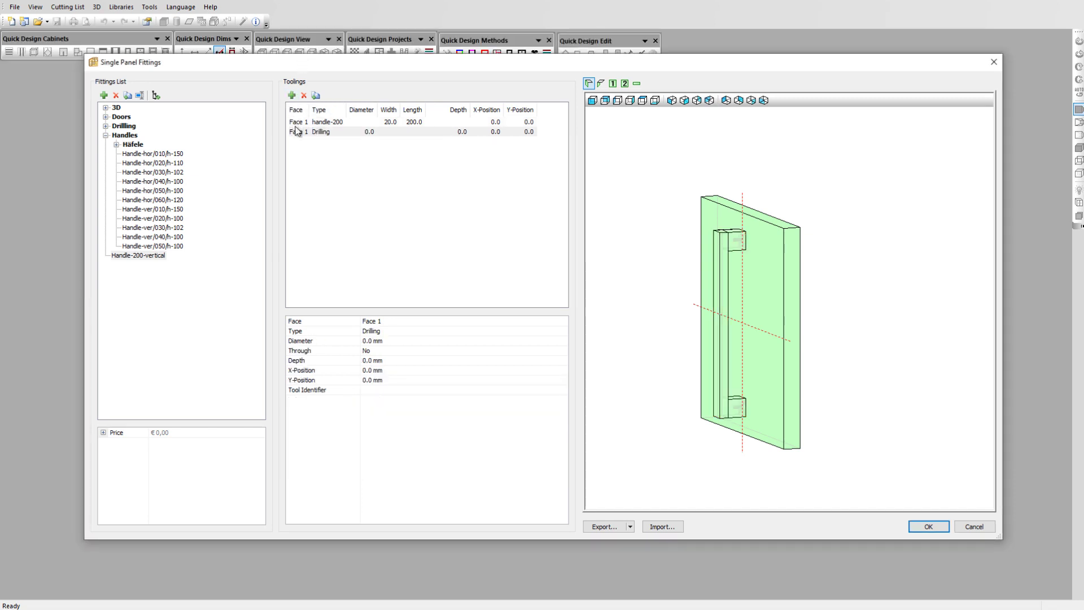
{"action": "left_click", "coordinate": [370, 341]}
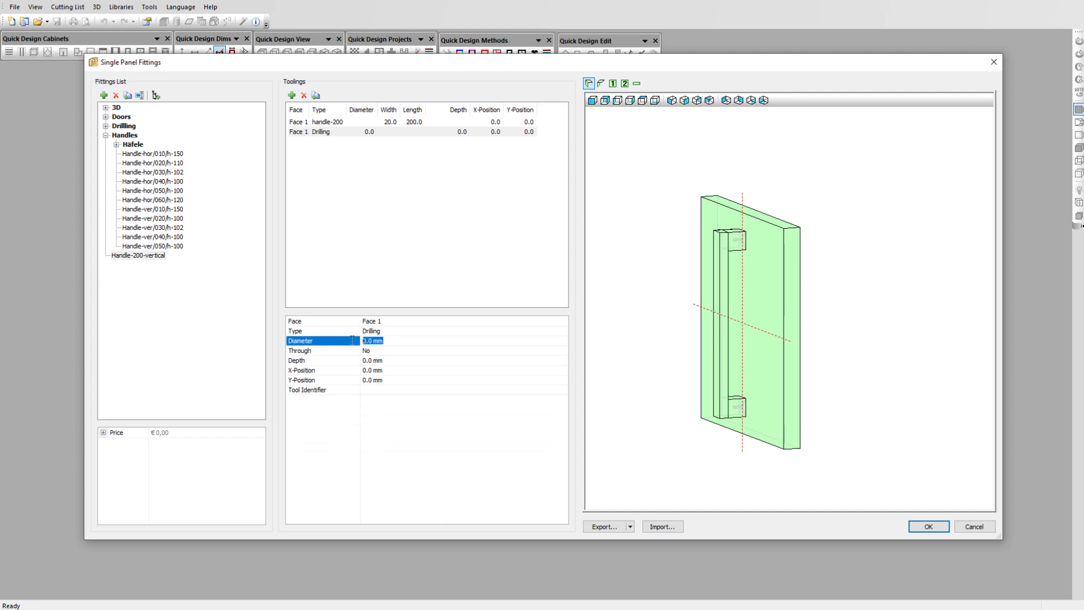
{"action": "type", "text": "3"}
{"action": "left_click", "coordinate": [386, 351]}
{"action": "left_click", "coordinate": [384, 358]}
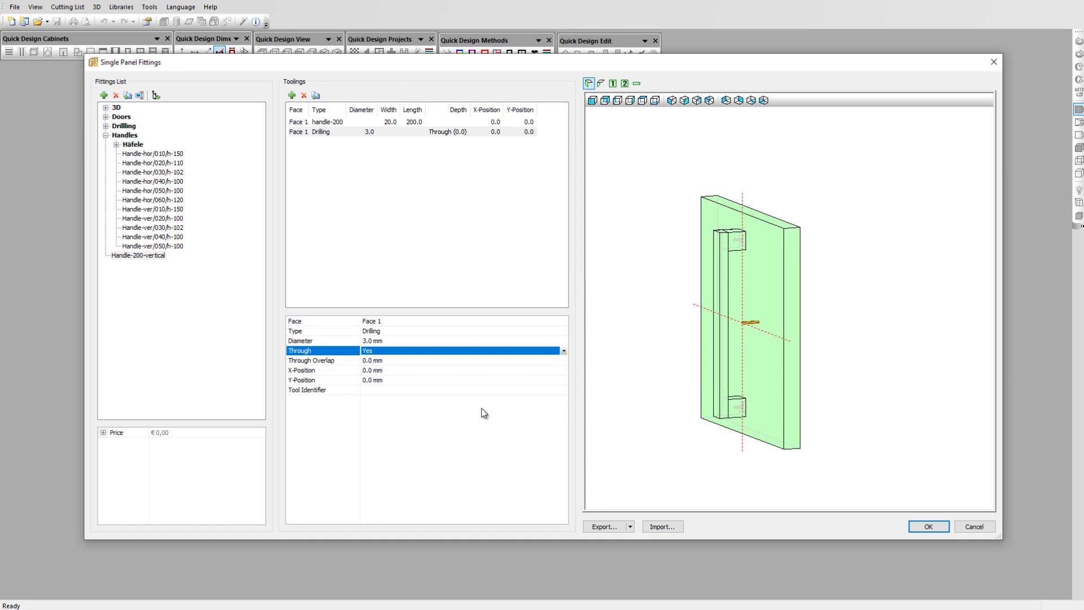
{"action": "left_click", "coordinate": [413, 380]}
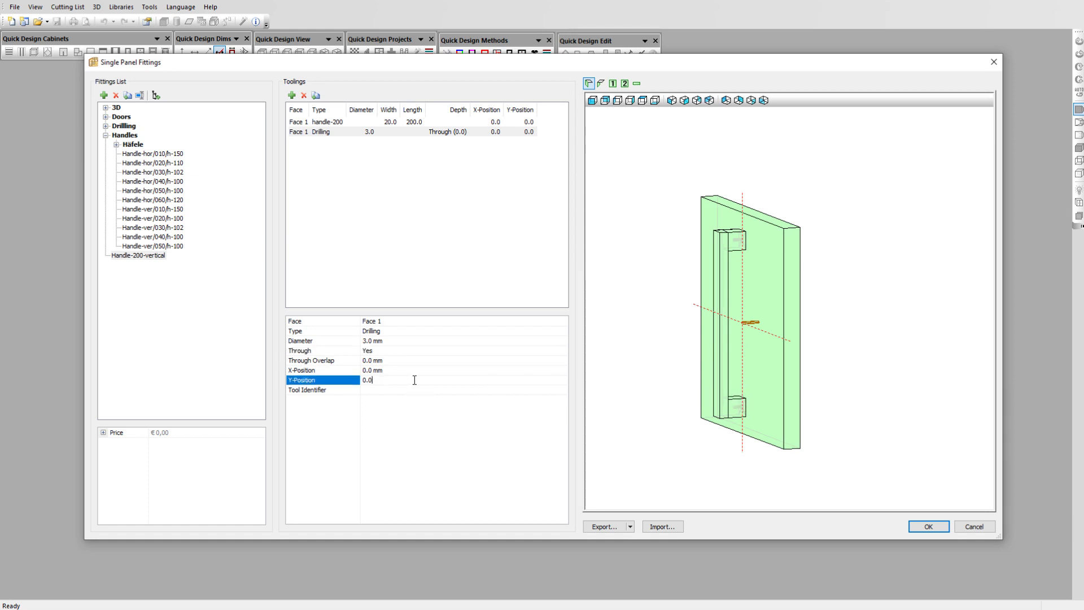
{"action": "type", "text": "90"}
{"action": "left_click", "coordinate": [439, 390]}
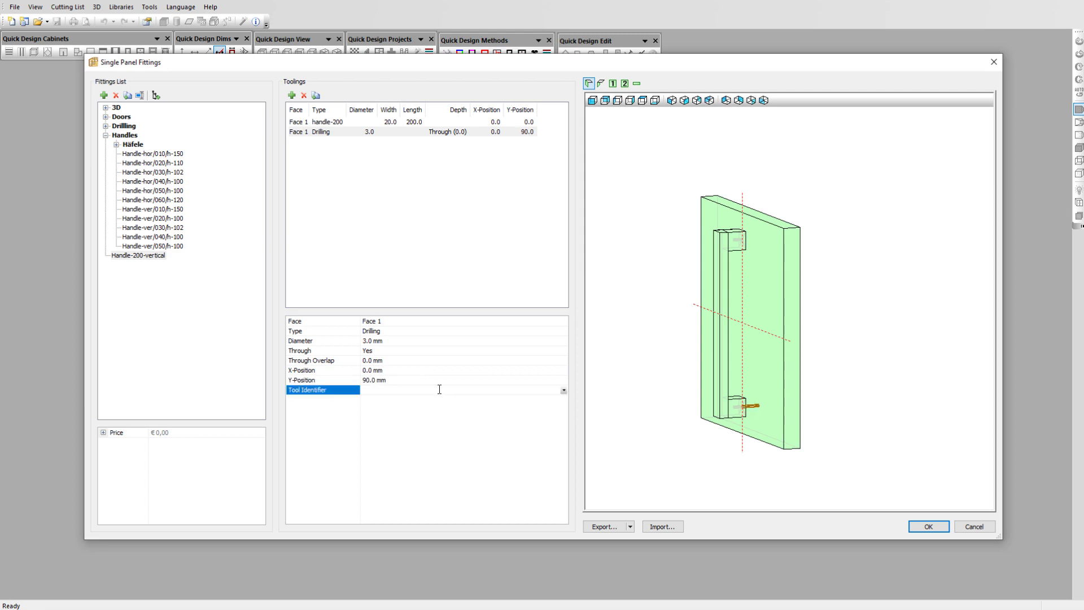
- Duplicate the drilling as a second 3 mm through hole at Y-Position -90 mm and check it in the preview
{"action": "left_click", "coordinate": [327, 131]}
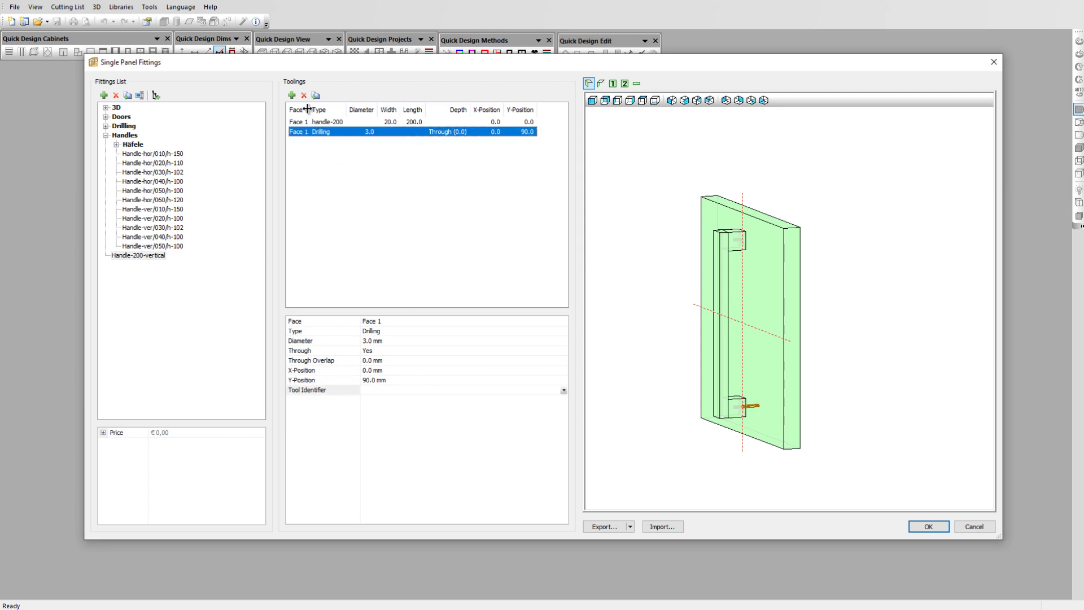
{"action": "left_click", "coordinate": [315, 95]}
{"action": "left_click", "coordinate": [394, 380]}
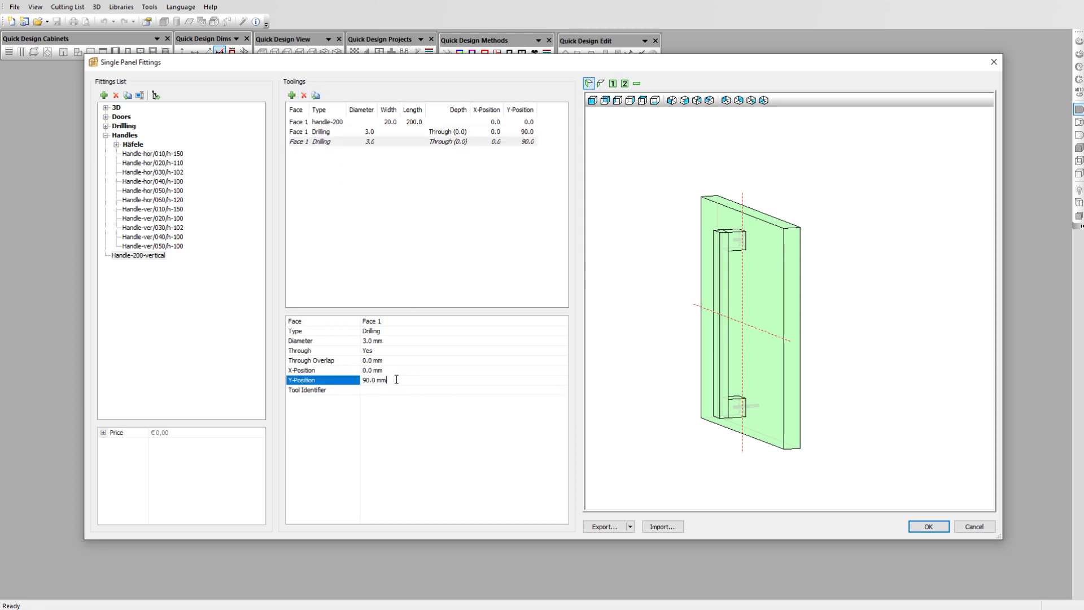
{"action": "type", "text": "-90"}
{"action": "key", "text": "Return"}
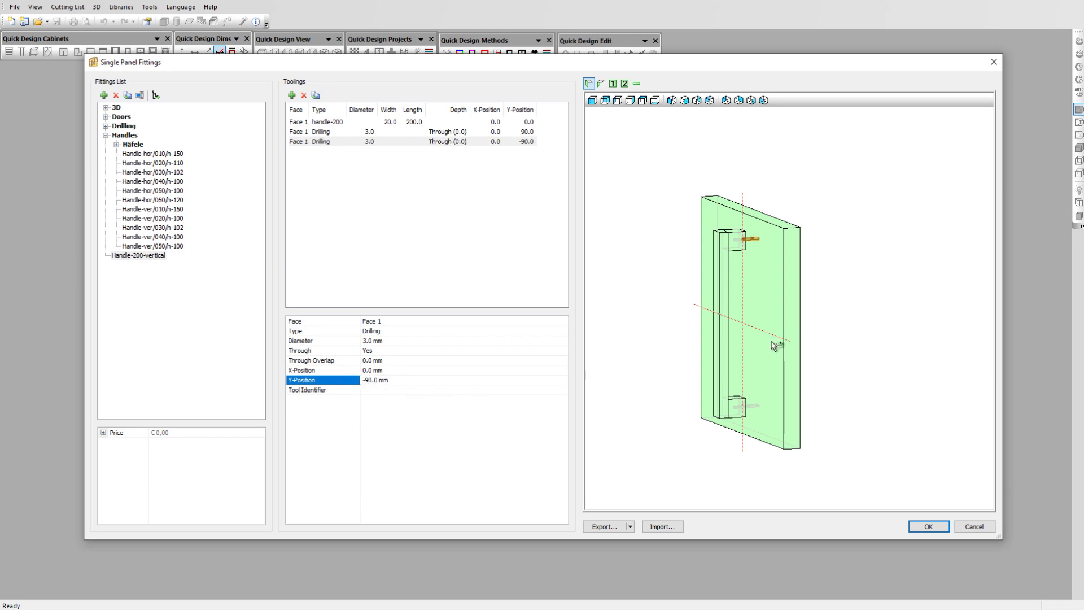
{"action": "left_click_drag", "start_coordinate": [808, 349], "coordinate": [696, 339]}
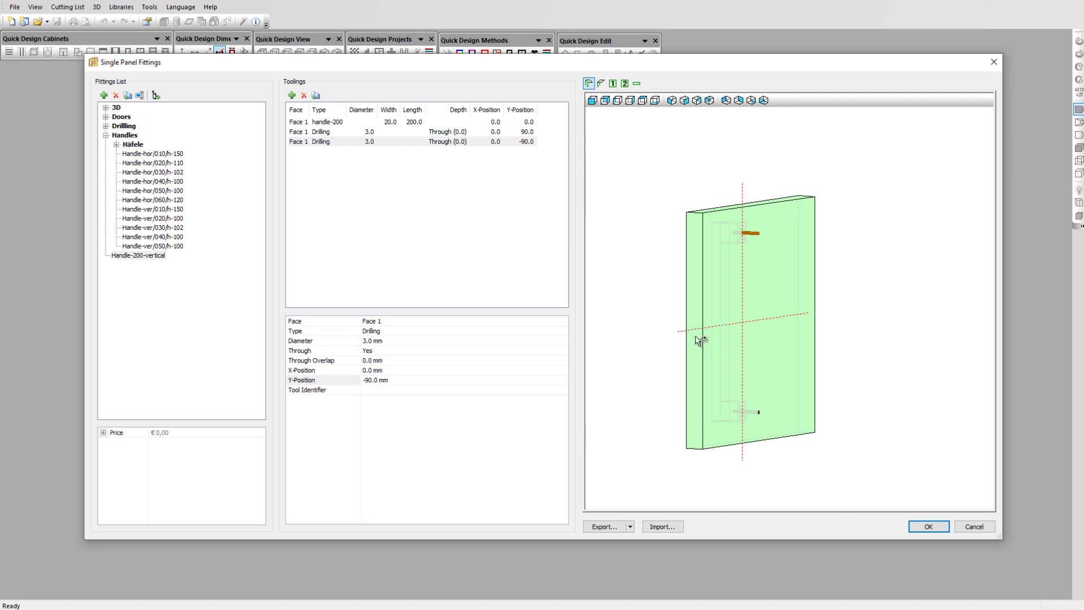
{"action": "scroll", "coordinate": [727, 293], "scroll_direction": "up", "scroll_amount": 3}
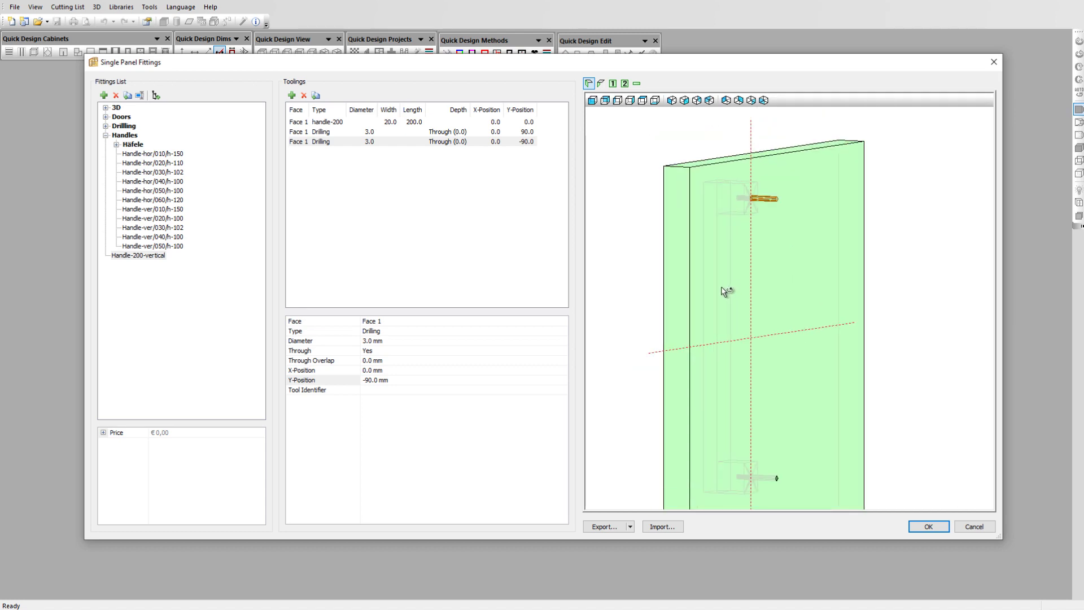
{"action": "left_click_drag", "start_coordinate": [723, 293], "coordinate": [839, 317]}
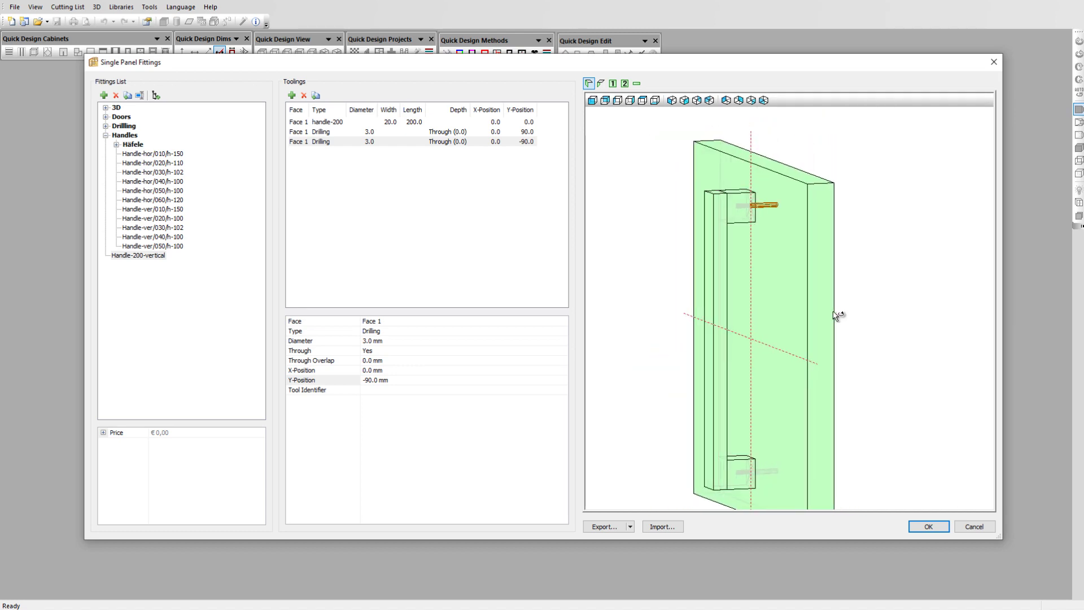
- Save the handle fitting, close the library and create a new default box cabinet
{"action": "left_click", "coordinate": [924, 527]}
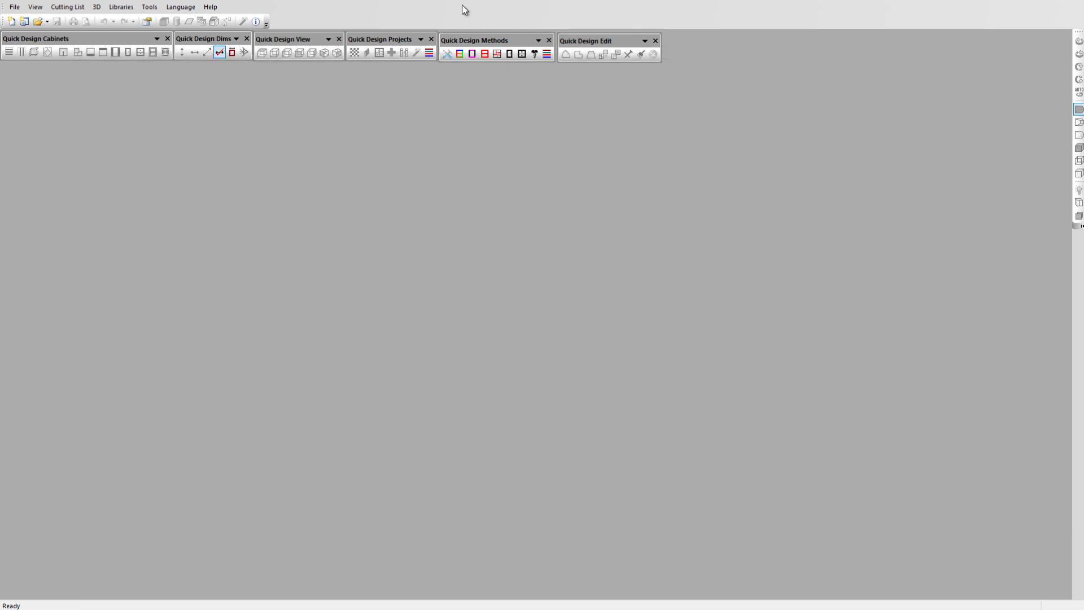
{"action": "left_click", "coordinate": [11, 21]}
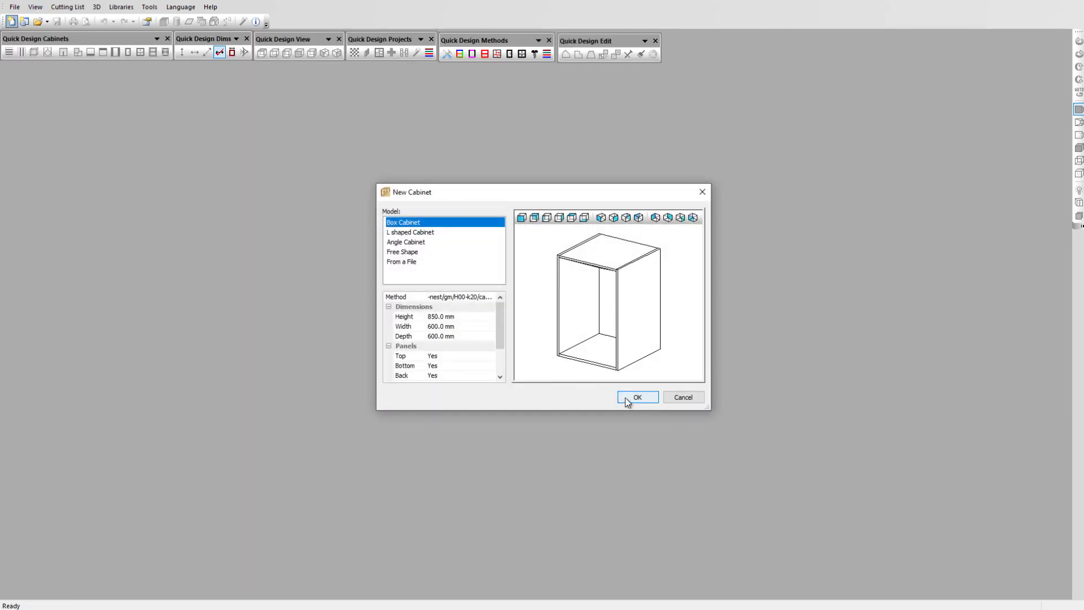
{"action": "left_click", "coordinate": [627, 397]}
- Add a single standard door to the cabinet's zone
{"action": "right_click", "coordinate": [551, 357]}
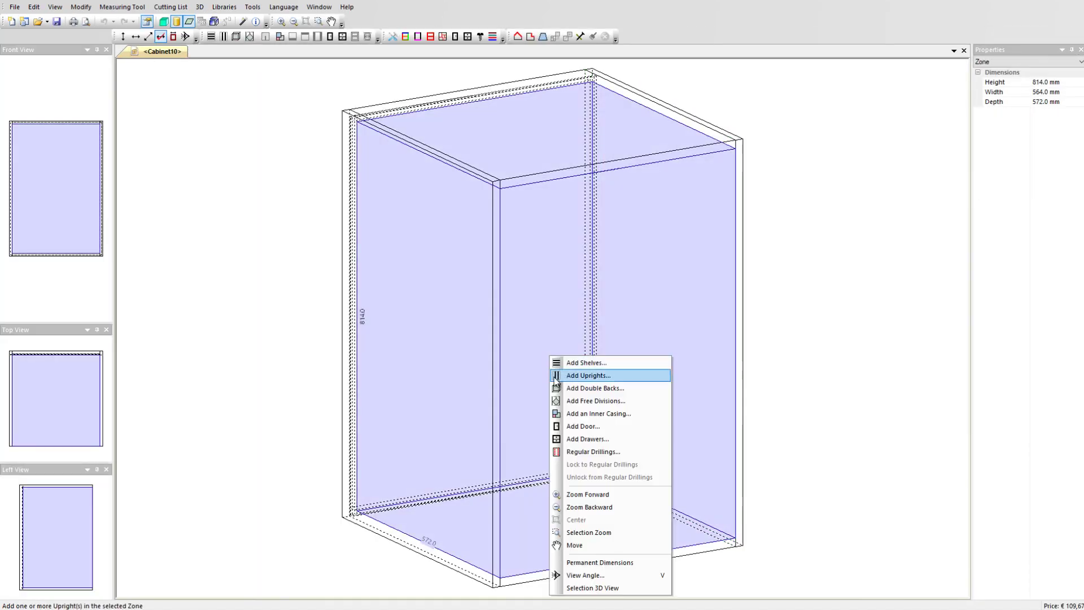
{"action": "left_click", "coordinate": [575, 426]}
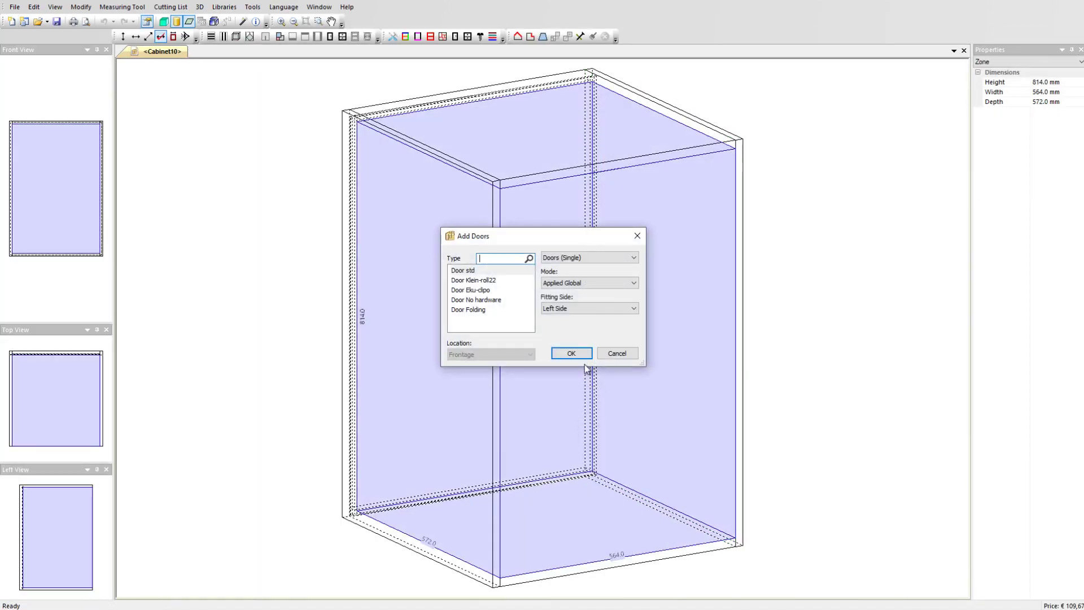
{"action": "left_click", "coordinate": [573, 354]}
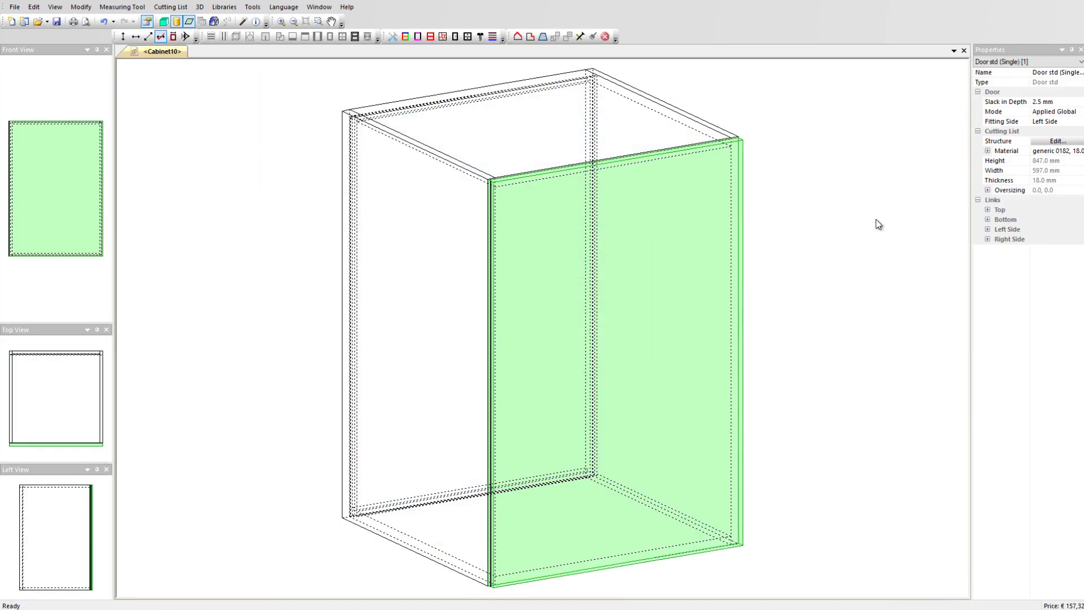
{"action": "left_click", "coordinate": [1031, 141]}
- Fit Handle-200-vertical on the door, referenced from Right Center at X-Position -50 mm
{"action": "left_click", "coordinate": [1004, 237]}
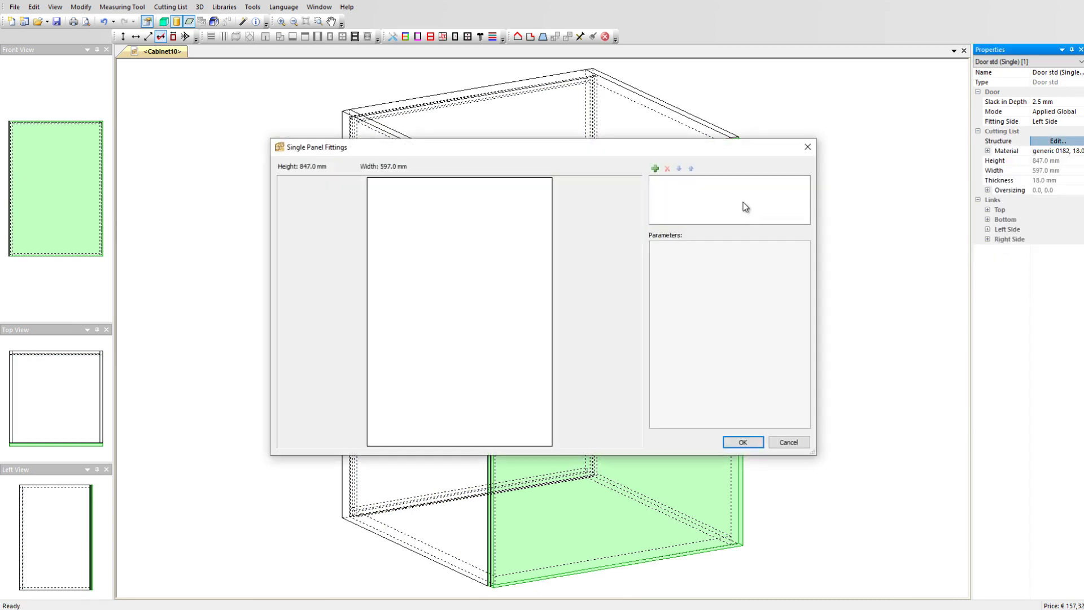
{"action": "left_click", "coordinate": [655, 168]}
{"action": "left_click", "coordinate": [729, 246]}
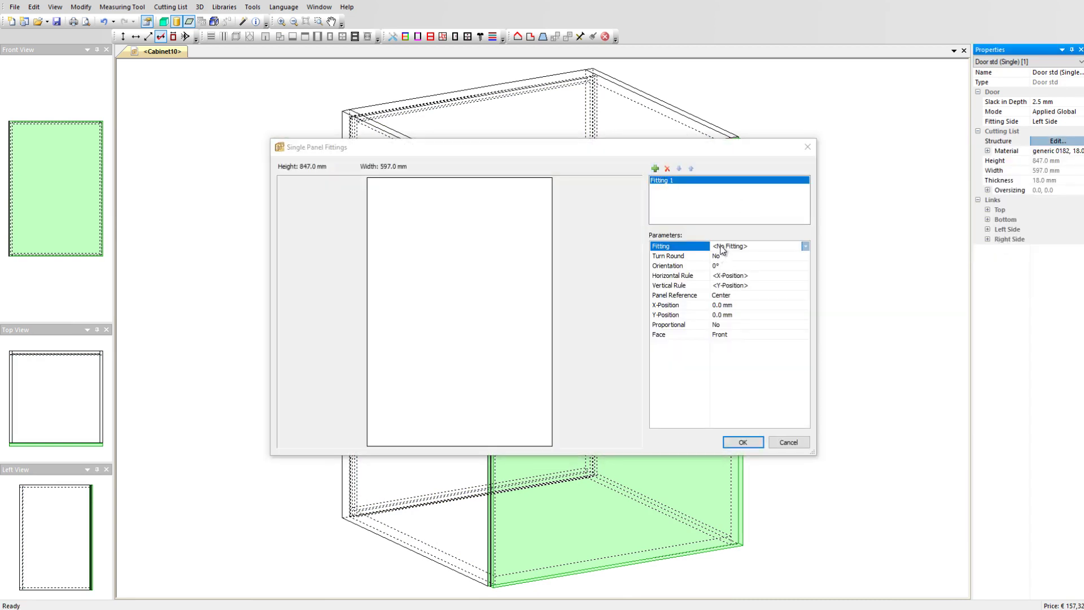
{"action": "left_click", "coordinate": [734, 303]}
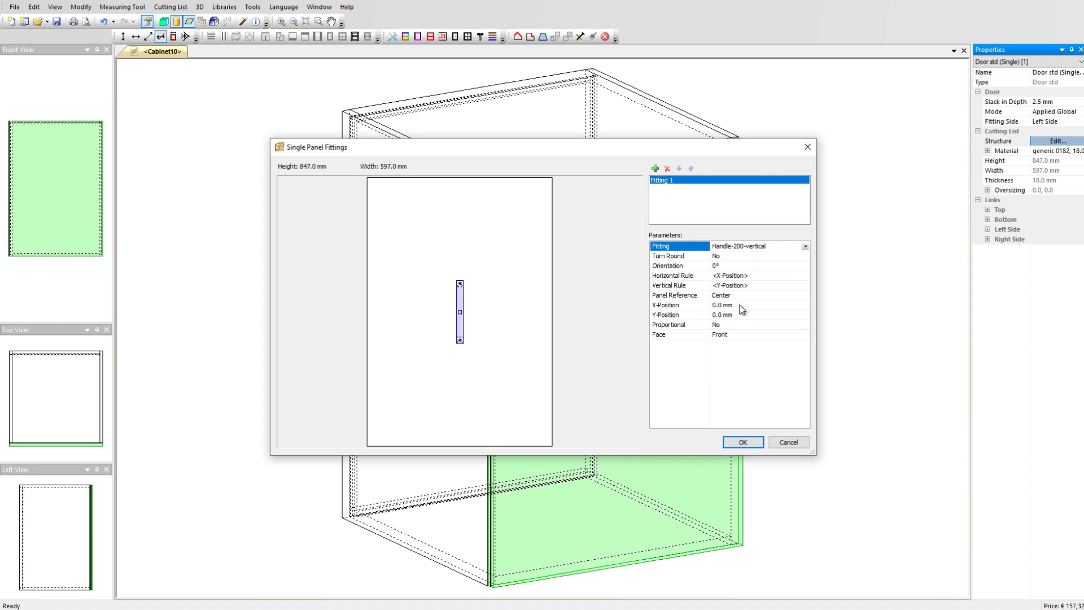
{"action": "left_click", "coordinate": [747, 296]}
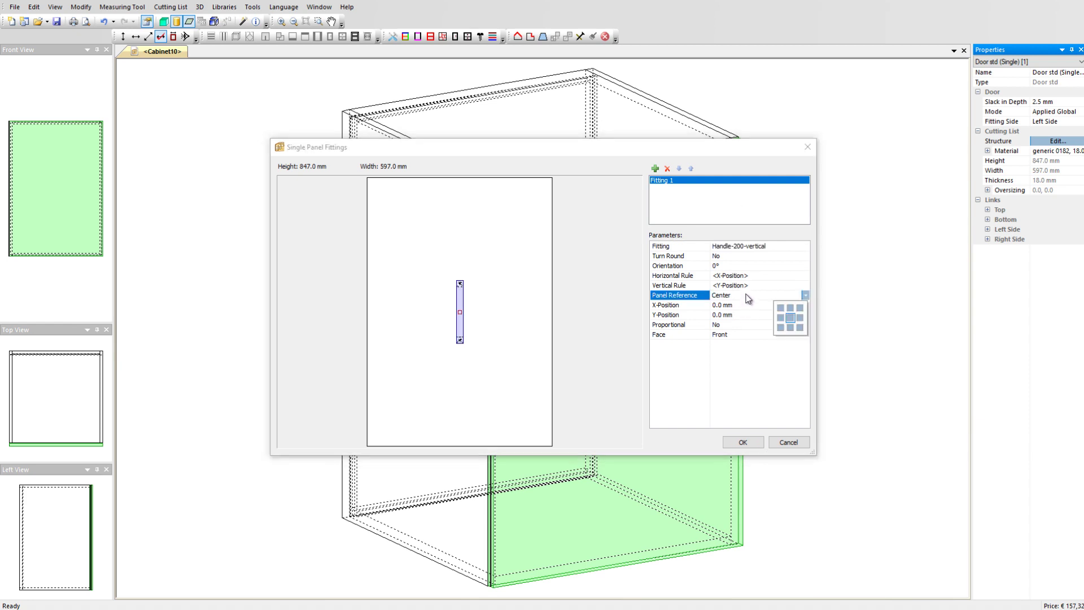
{"action": "left_click", "coordinate": [800, 318]}
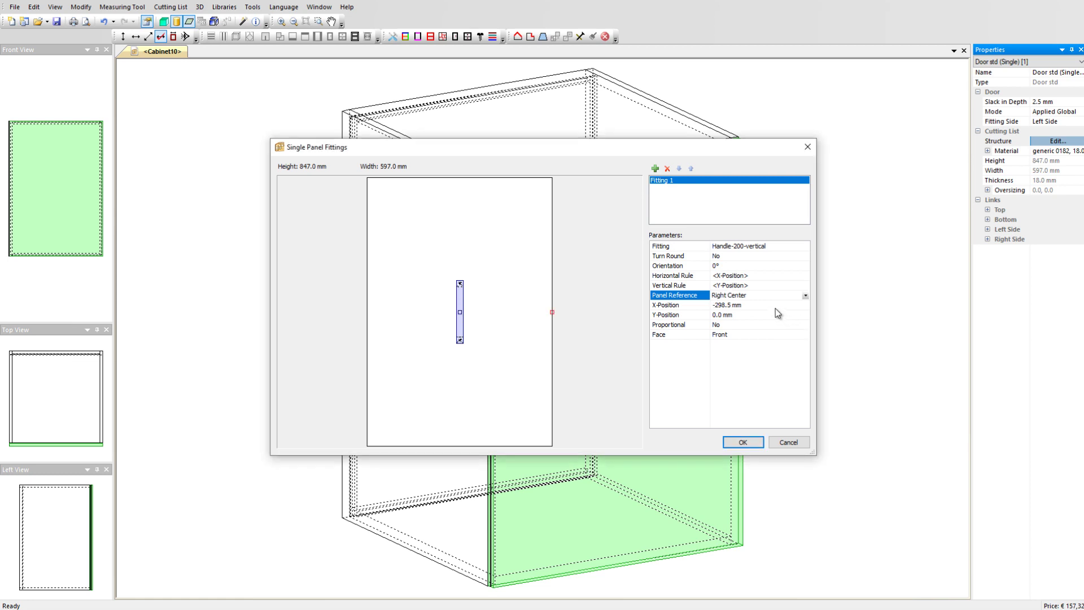
{"action": "left_click", "coordinate": [775, 308]}
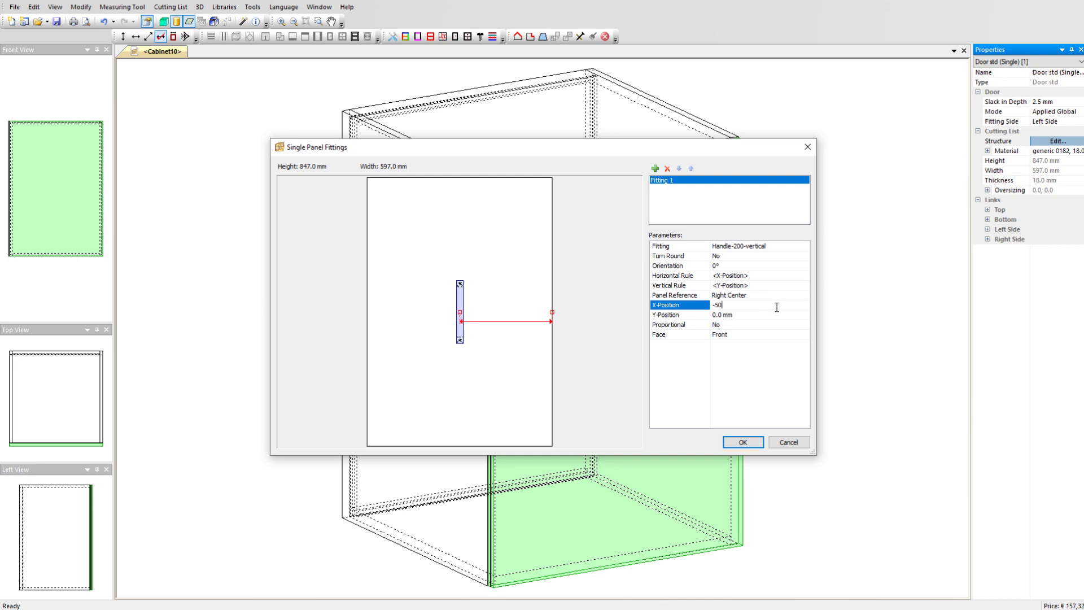
{"action": "type", "text": "-50"}
{"action": "key", "text": "Return"}
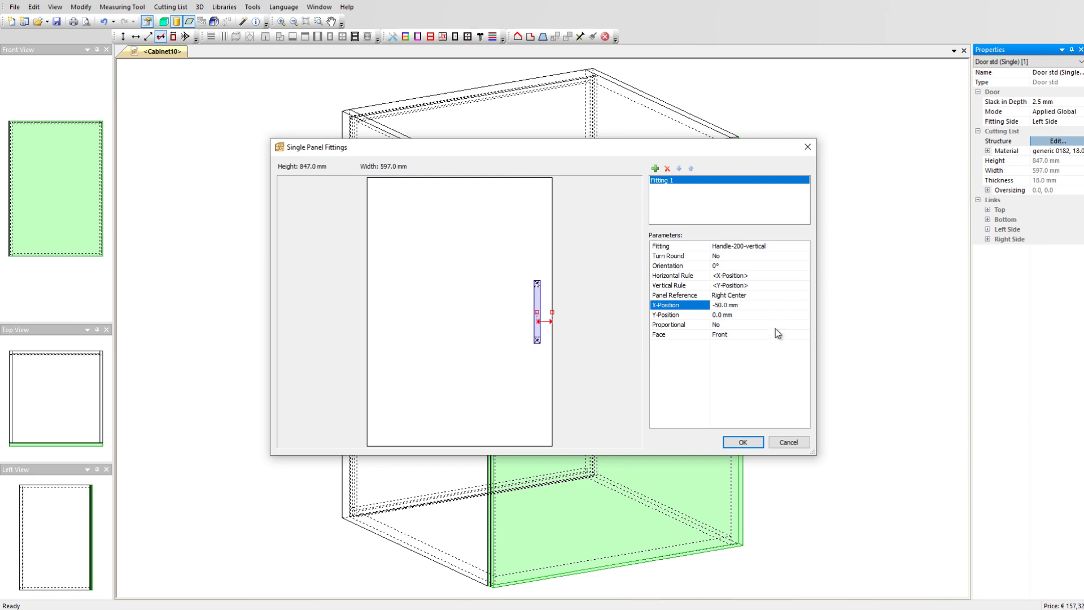
- Apply the door fitting and view the cabinet in 3D wireframe, orbiting to see the vertical handle
{"action": "left_click", "coordinate": [740, 442]}
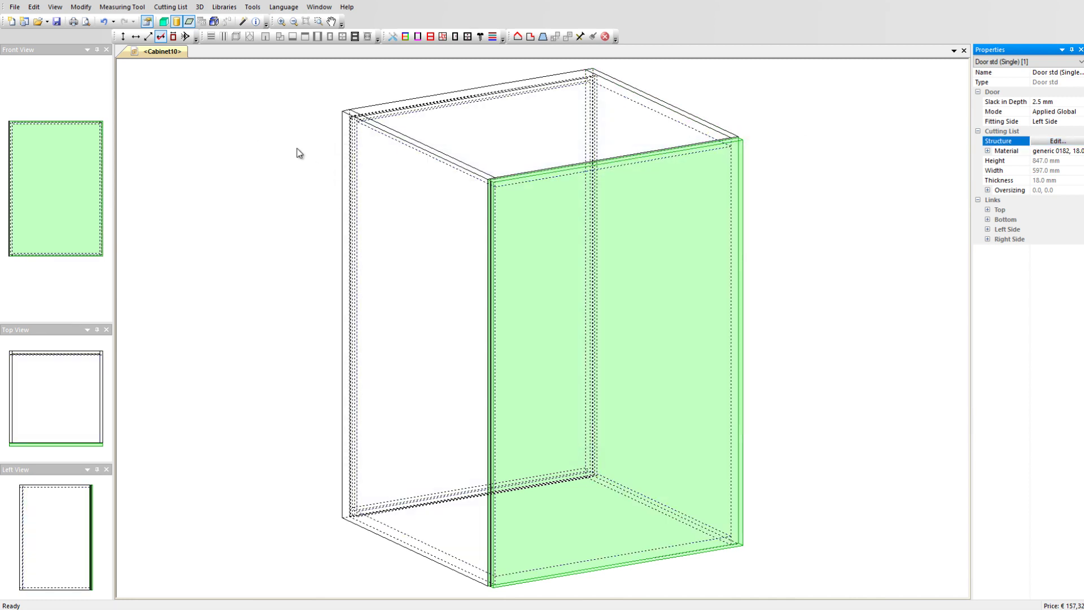
{"action": "left_click", "coordinate": [164, 22]}
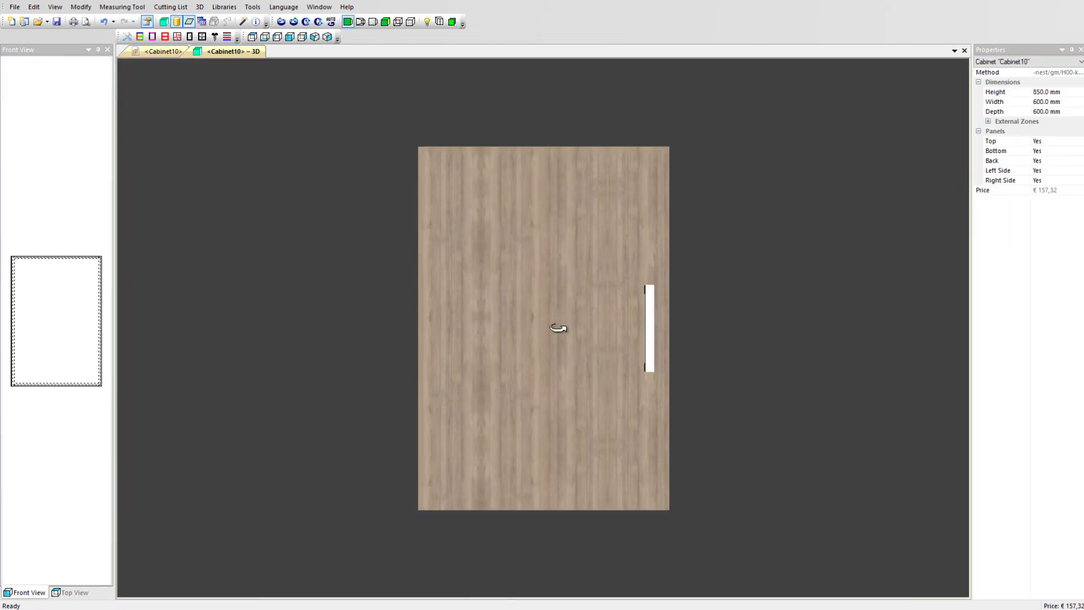
{"action": "left_click_drag", "start_coordinate": [559, 327], "coordinate": [409, 296]}
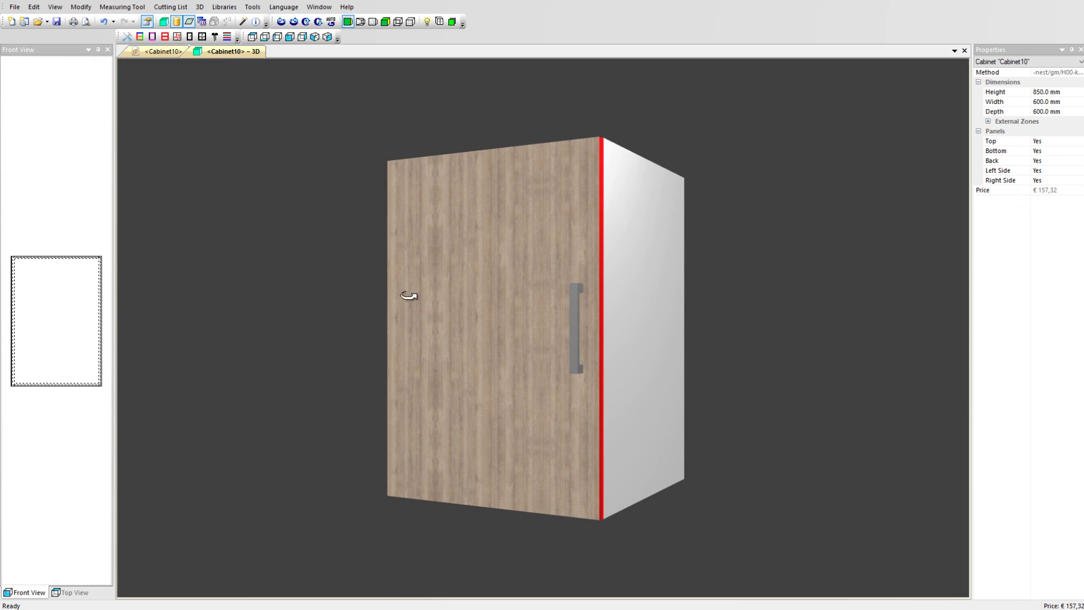
{"action": "left_click", "coordinate": [372, 22]}
{"action": "left_click_drag", "start_coordinate": [649, 261], "coordinate": [276, 271]}
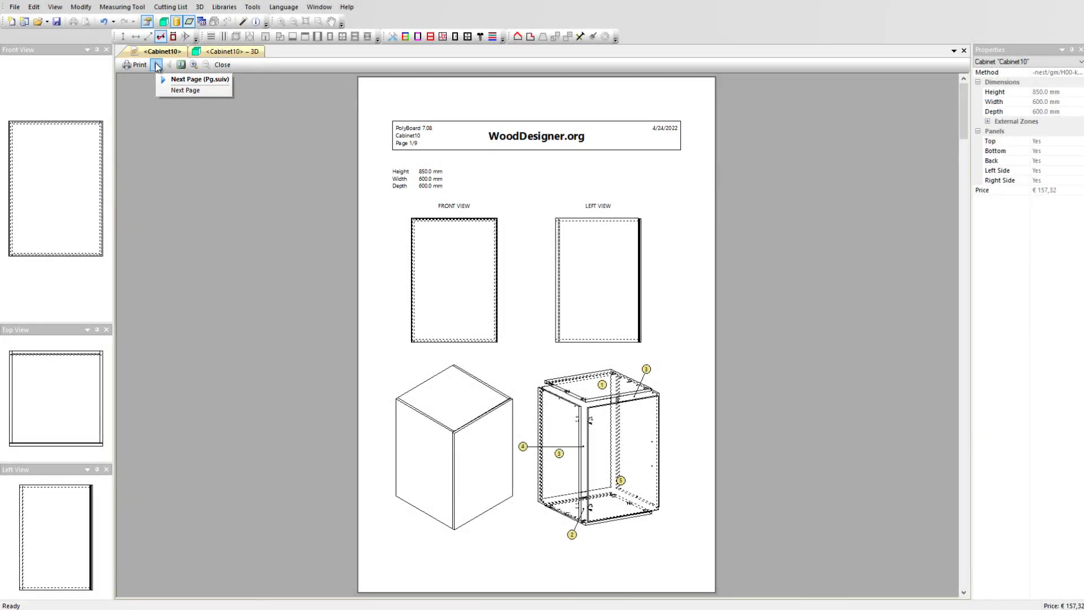
- Page through the print preview to page 9, the door drawing showing the handle's two holes at -50.0
{"action": "left_click", "coordinate": [157, 65]}
{"action": "left_click", "coordinate": [157, 65]}
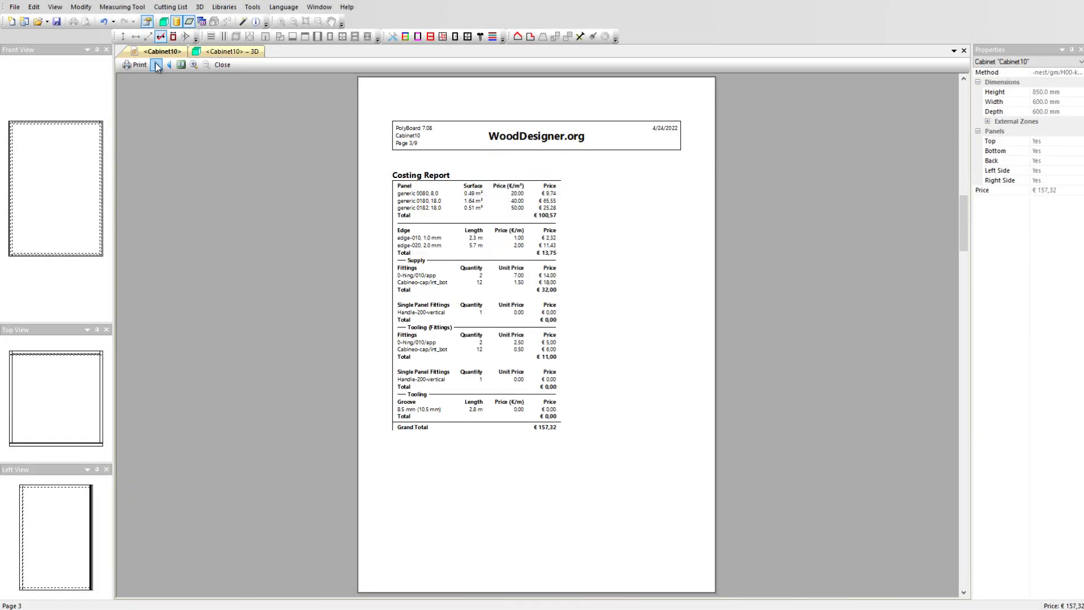
{"action": "left_click", "coordinate": [156, 64]}
{"action": "left_click", "coordinate": [155, 64]}
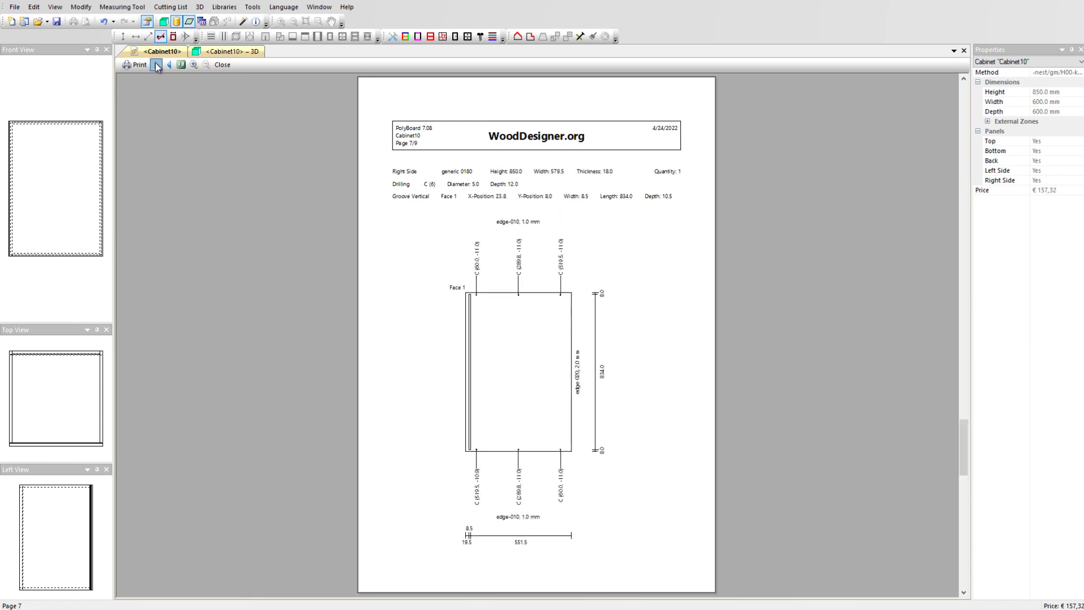
{"action": "left_click", "coordinate": [156, 65]}
{"action": "left_click", "coordinate": [156, 64]}
{"action": "left_click", "coordinate": [470, 377]}
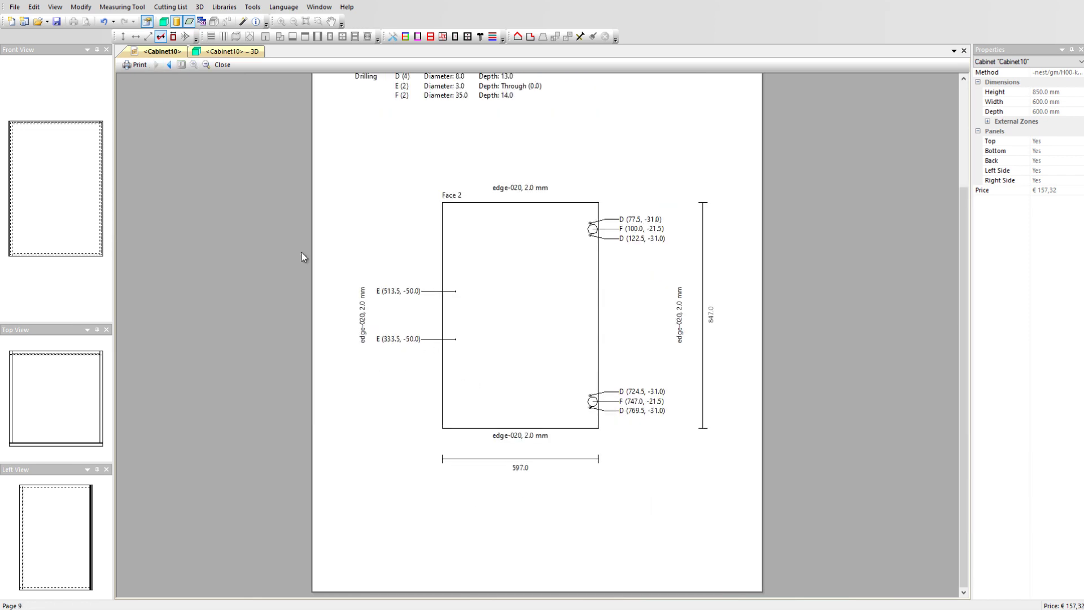
{"action": "left_click", "coordinate": [15, 7]}
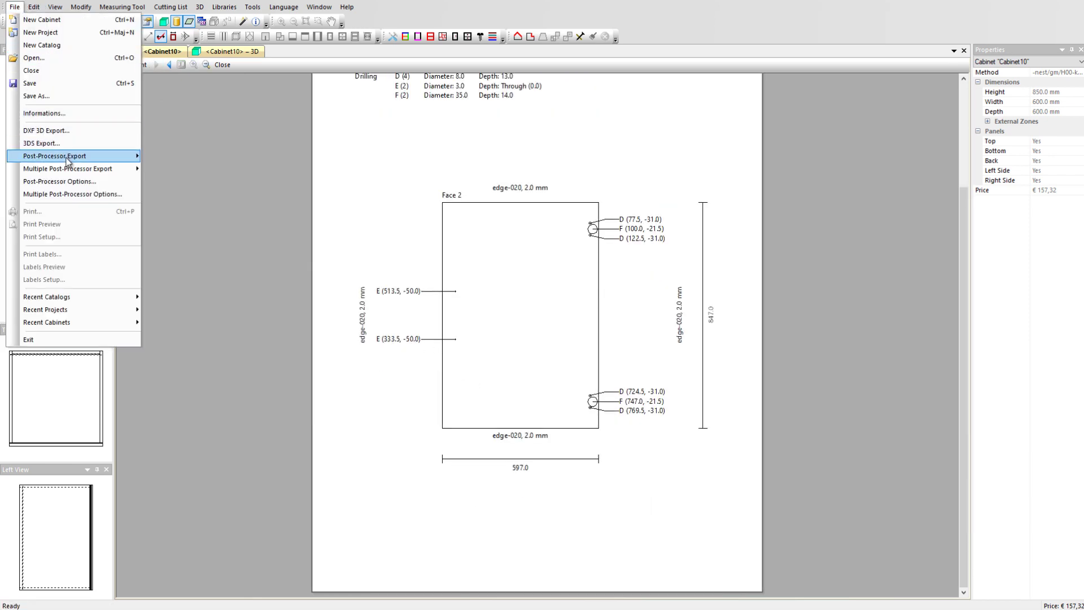
{"action": "mouse_move", "coordinate": [75, 161]}
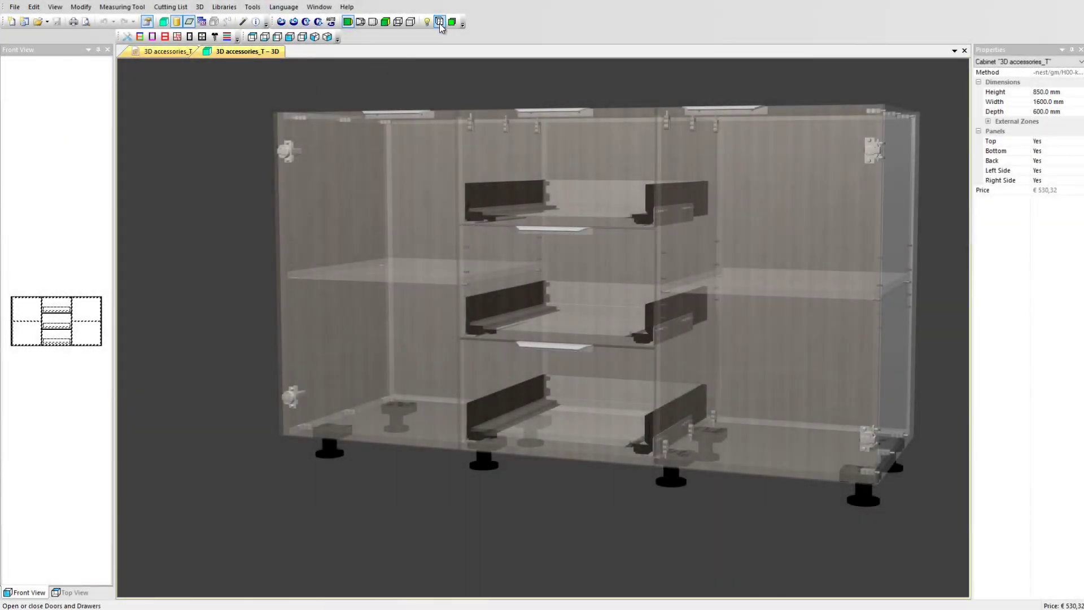
- Open the 3D accessories cabinet's doors and drawers and orbit and zoom around it
{"action": "left_click", "coordinate": [440, 22]}
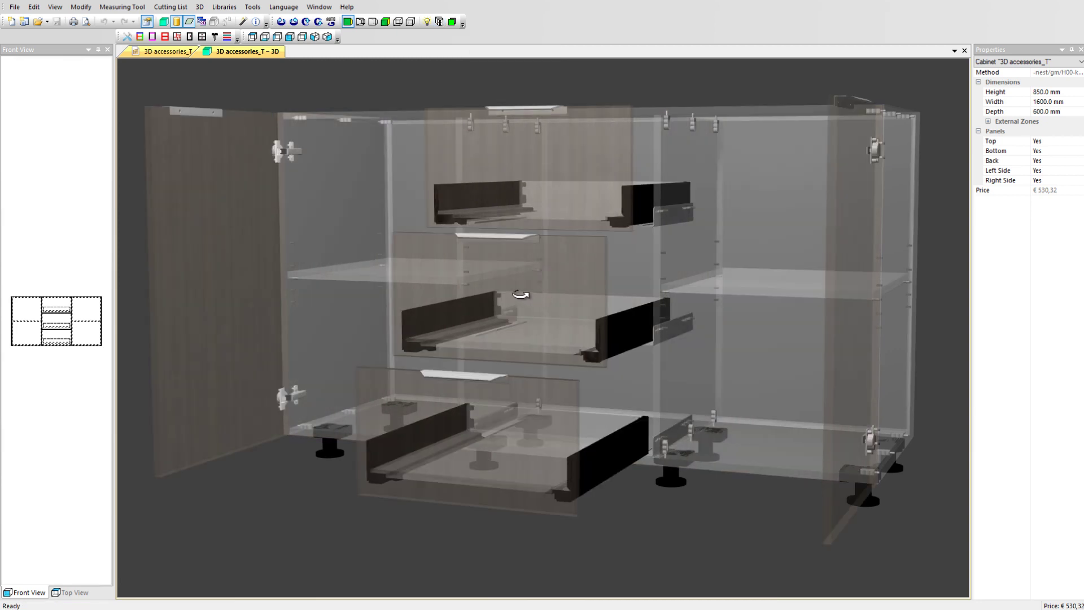
{"action": "left_click_drag", "start_coordinate": [533, 300], "coordinate": [566, 278]}
{"action": "scroll", "coordinate": [283, 285], "scroll_direction": "up", "scroll_amount": 6}
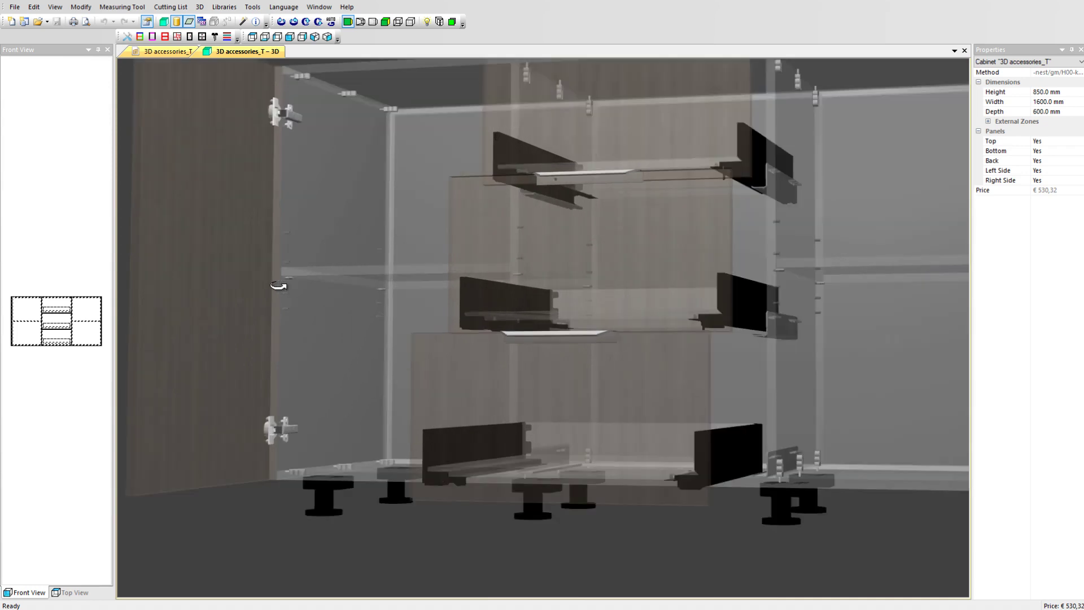
{"action": "scroll", "coordinate": [330, 284], "scroll_direction": "down", "scroll_amount": 6}
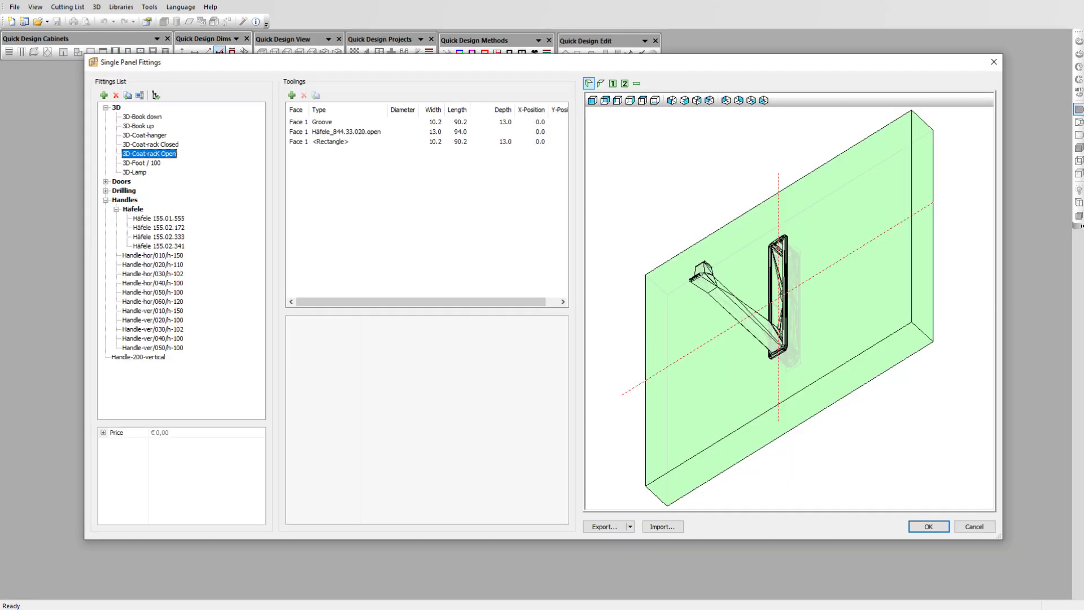
- Preview the Handles list in the fittings library, from Häfele 155.01.555 down to Handle-hor/030/h-102
{"action": "left_click", "coordinate": [158, 218]}
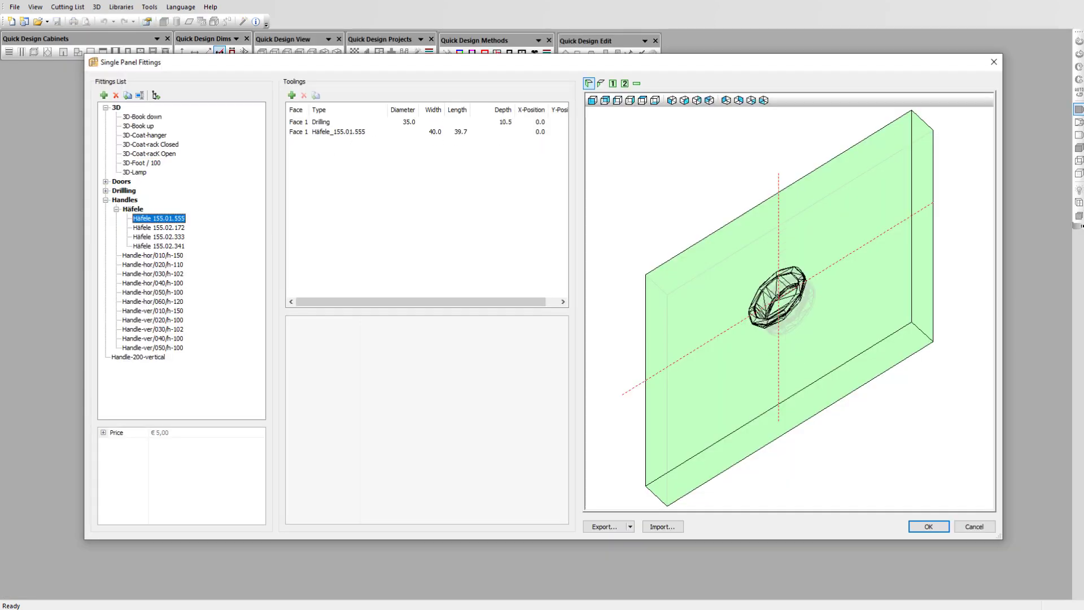
{"action": "left_click", "coordinate": [158, 227]}
{"action": "left_click", "coordinate": [153, 255]}
{"action": "left_click", "coordinate": [153, 264]}
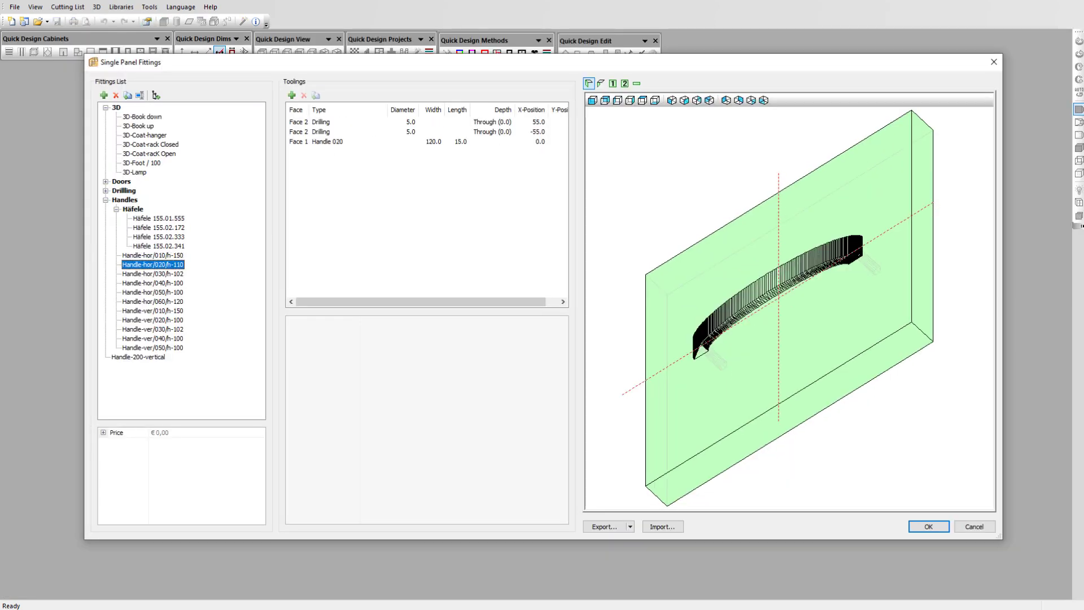
{"action": "left_click", "coordinate": [152, 274]}
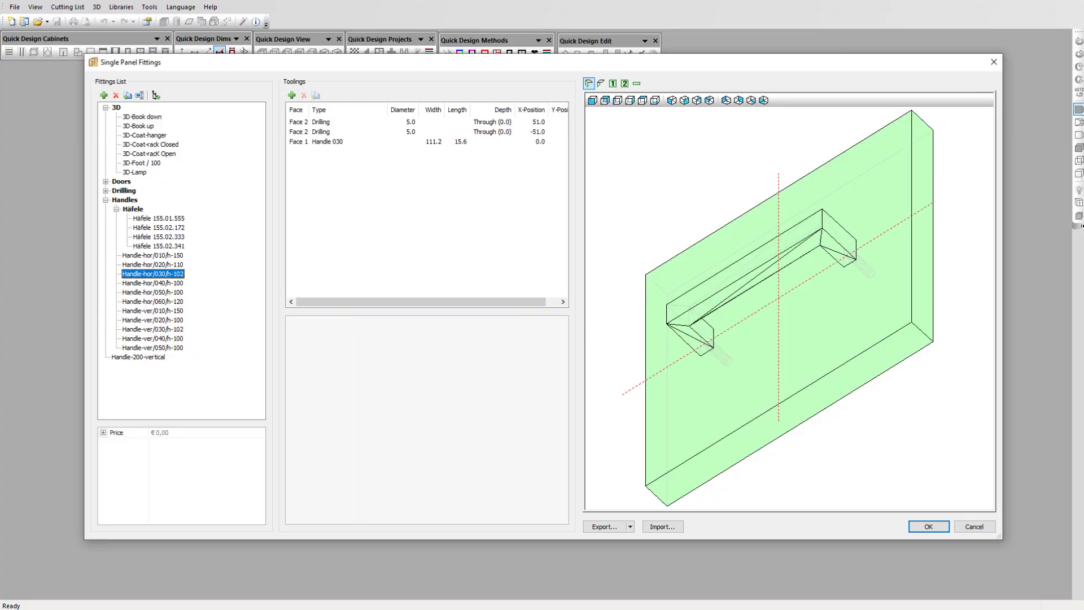